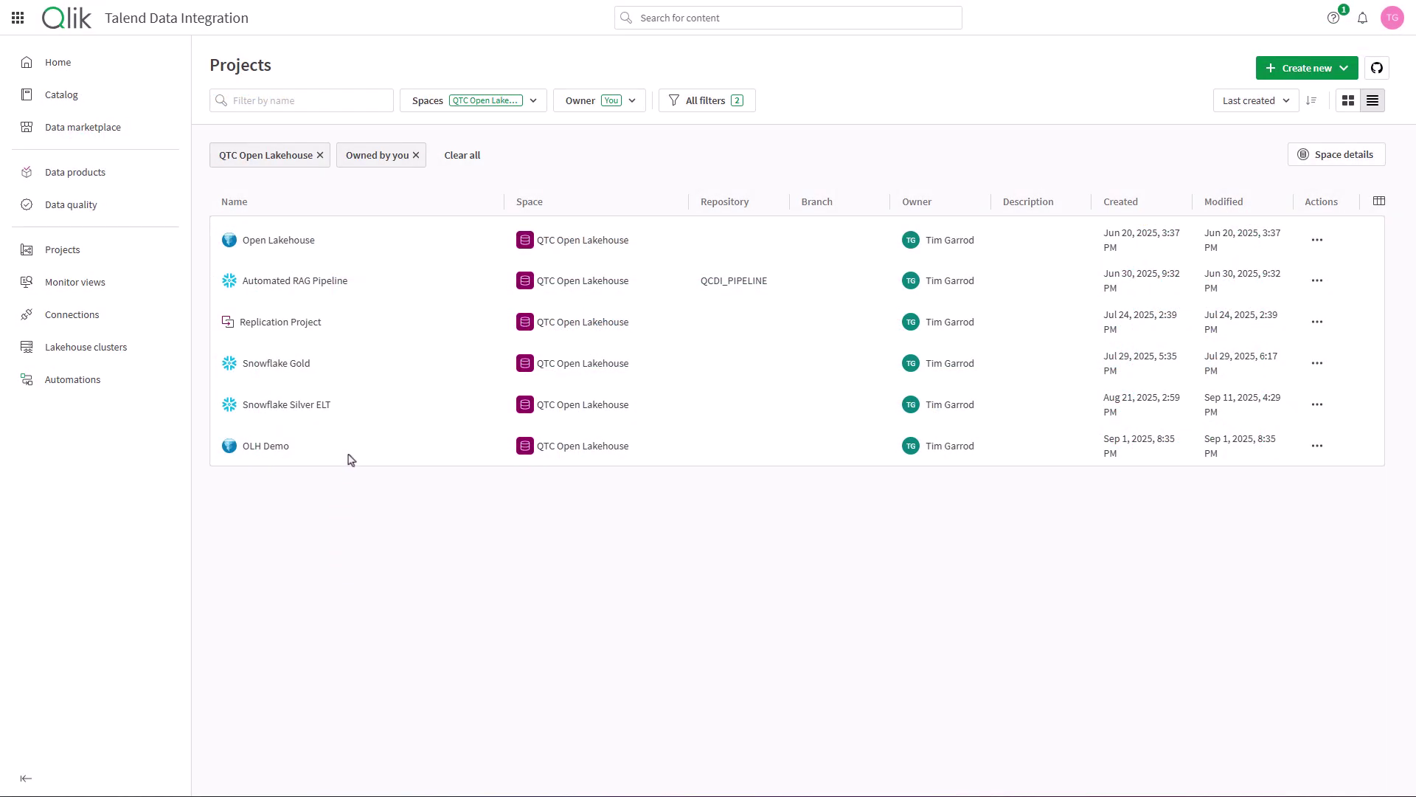
In the Open Lakehouse project, start a new Onboard data task keeping the name Ingestion
click(246, 245)
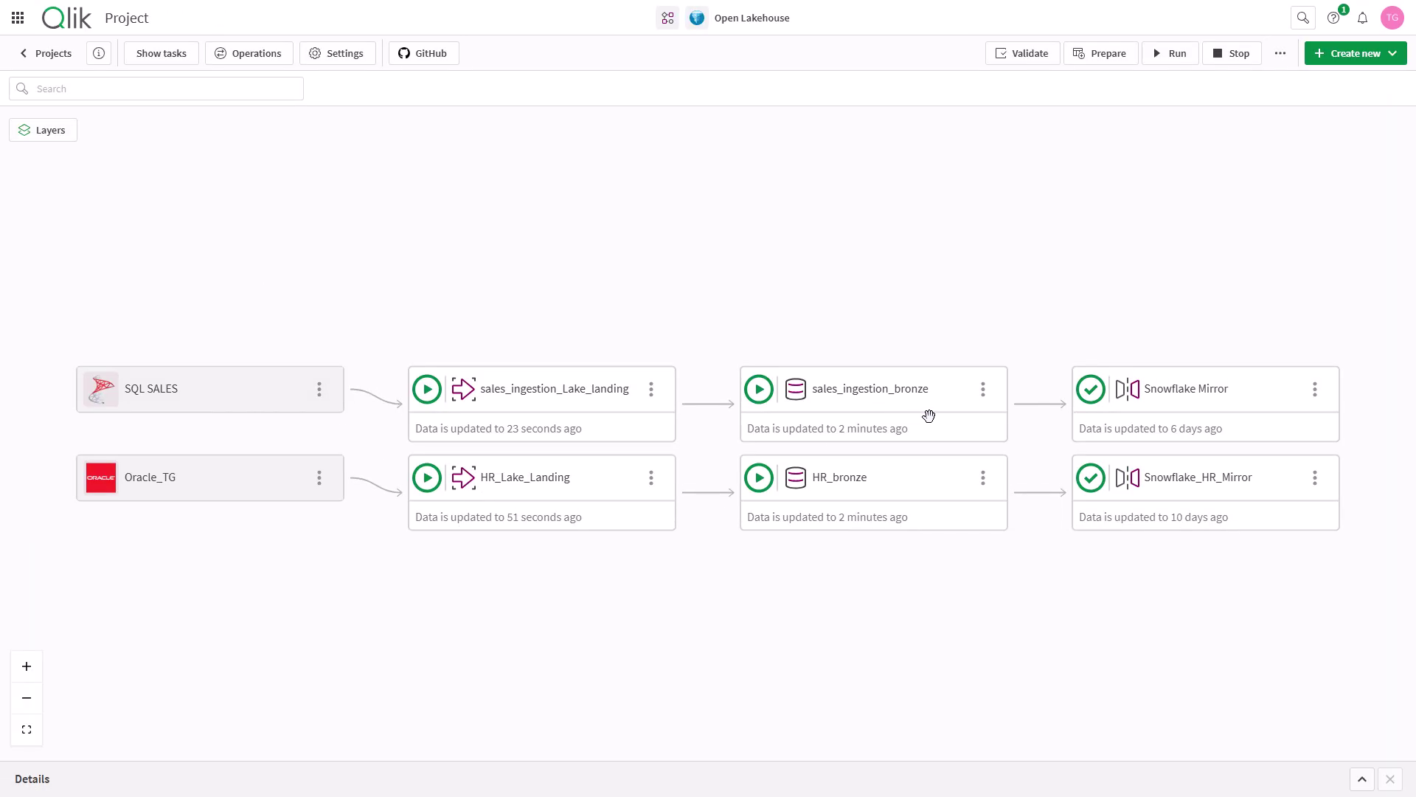
click(1387, 62)
click(1333, 115)
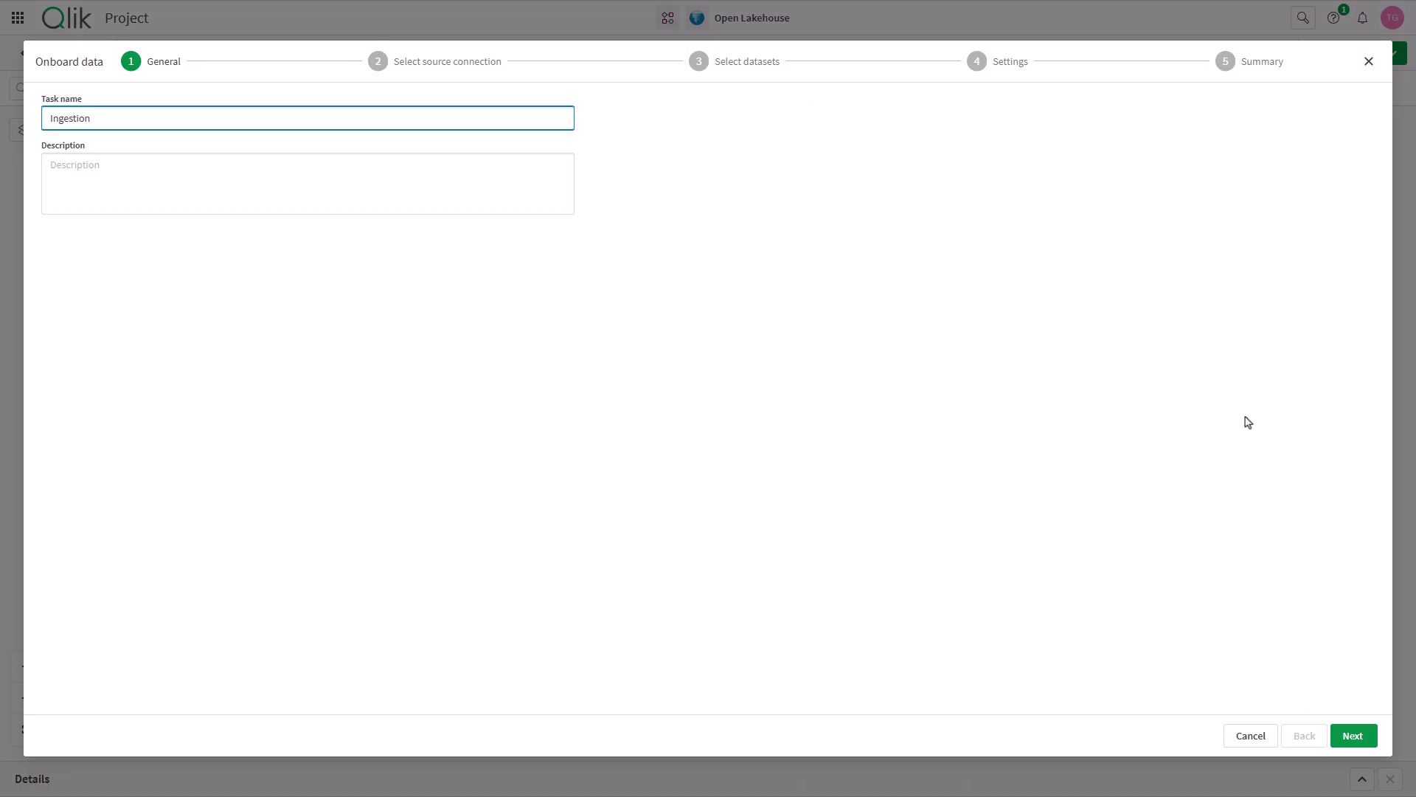
click(1355, 734)
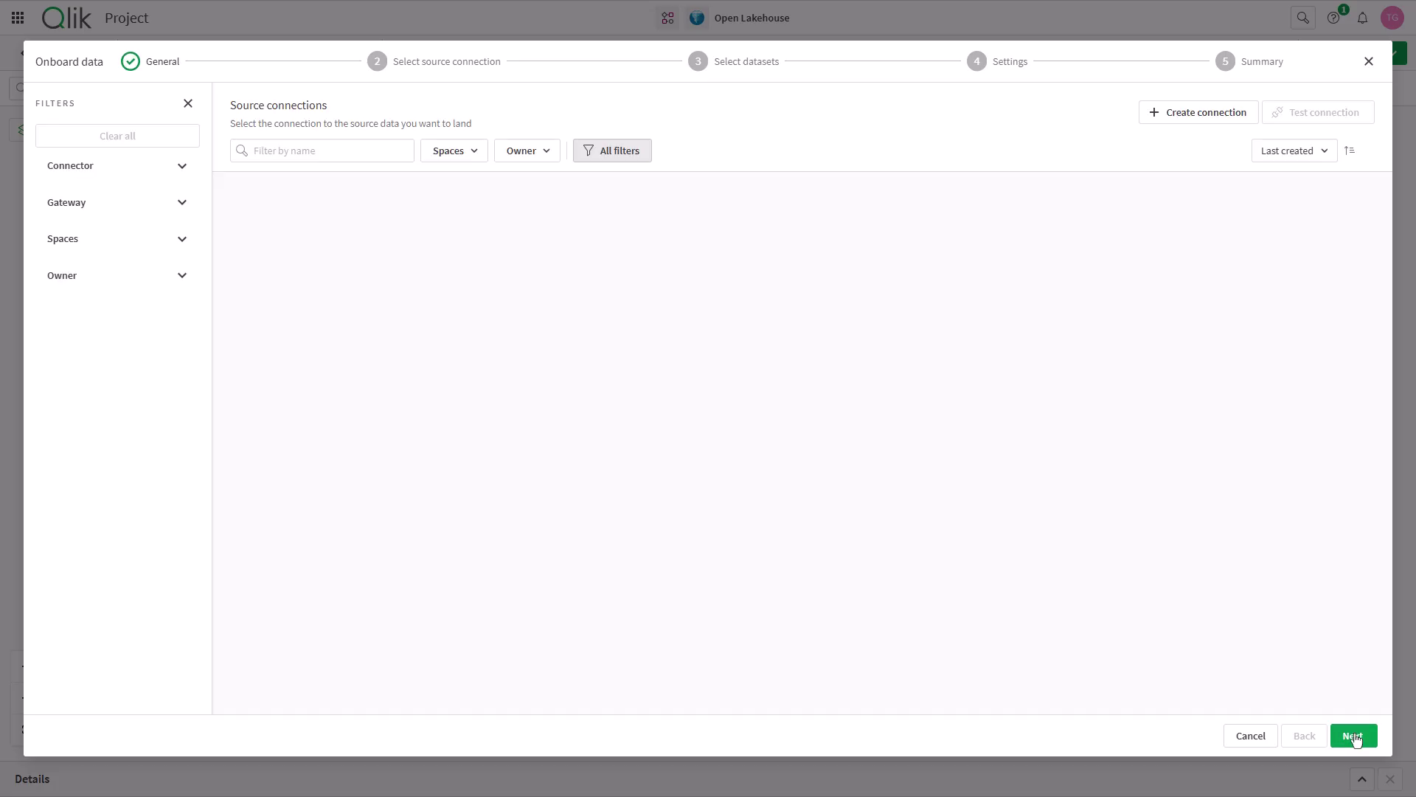
Drop the new-connection attempt, pick SQL SALES as the source connection, and continue to dataset selection
click(1160, 118)
drag(1021, 385, 1018, 482)
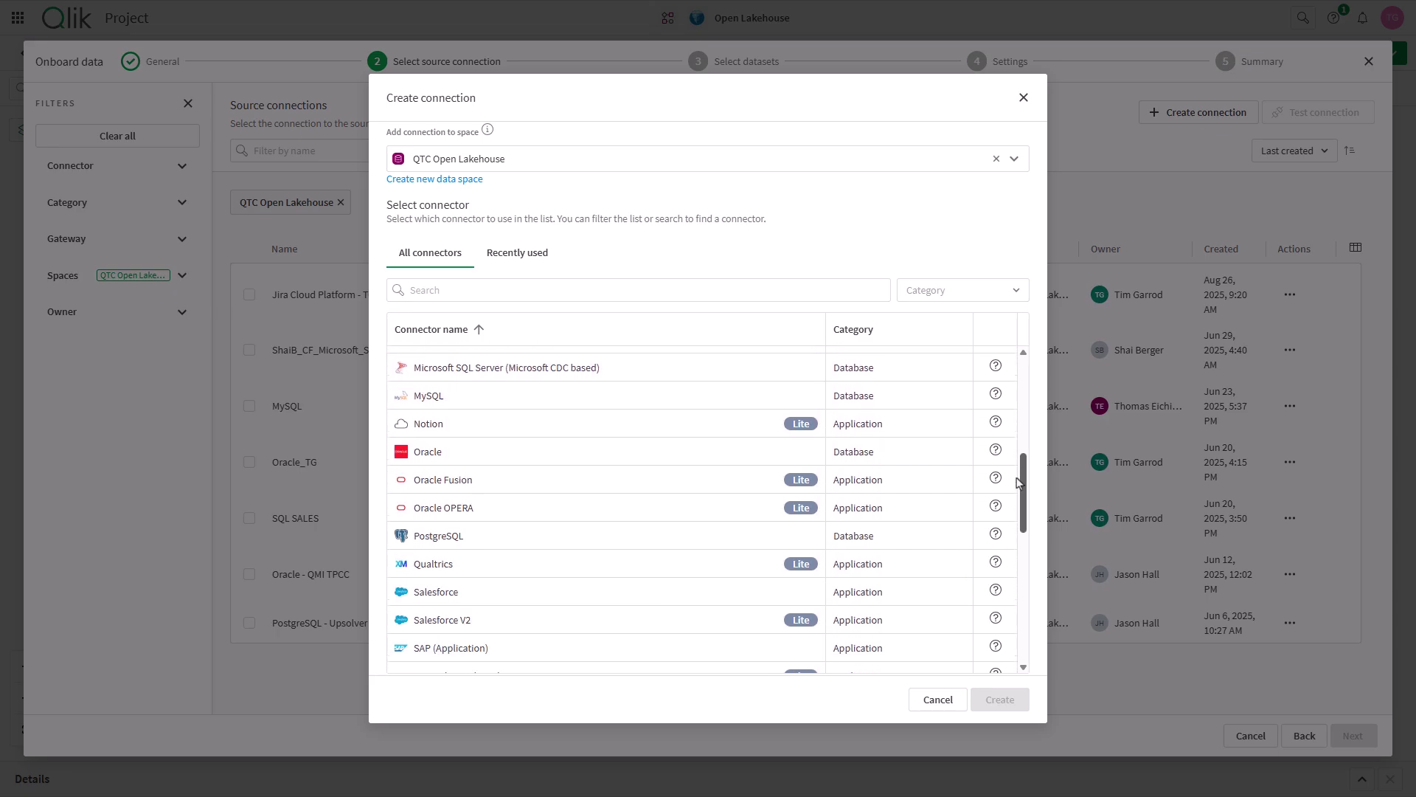
click(942, 699)
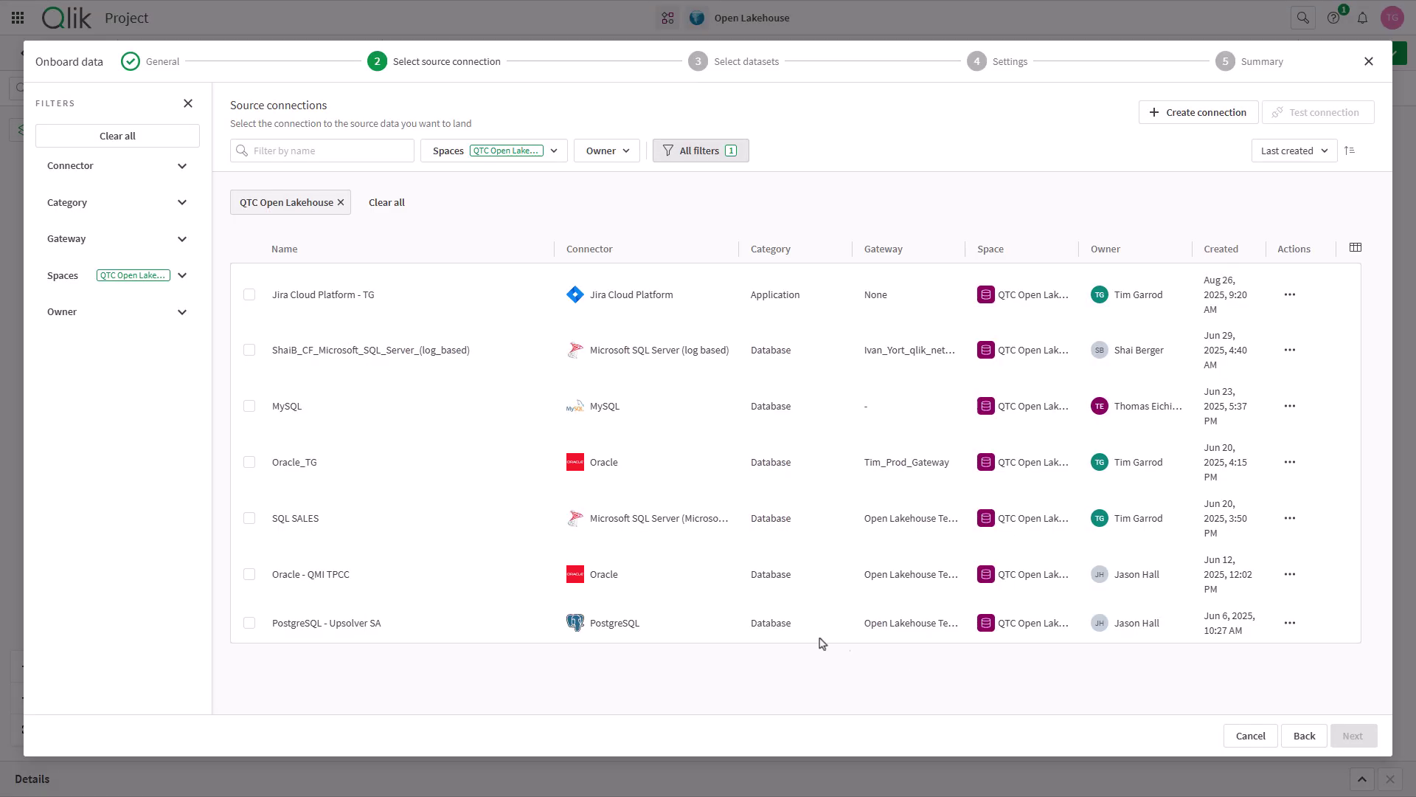
click(632, 528)
click(1336, 740)
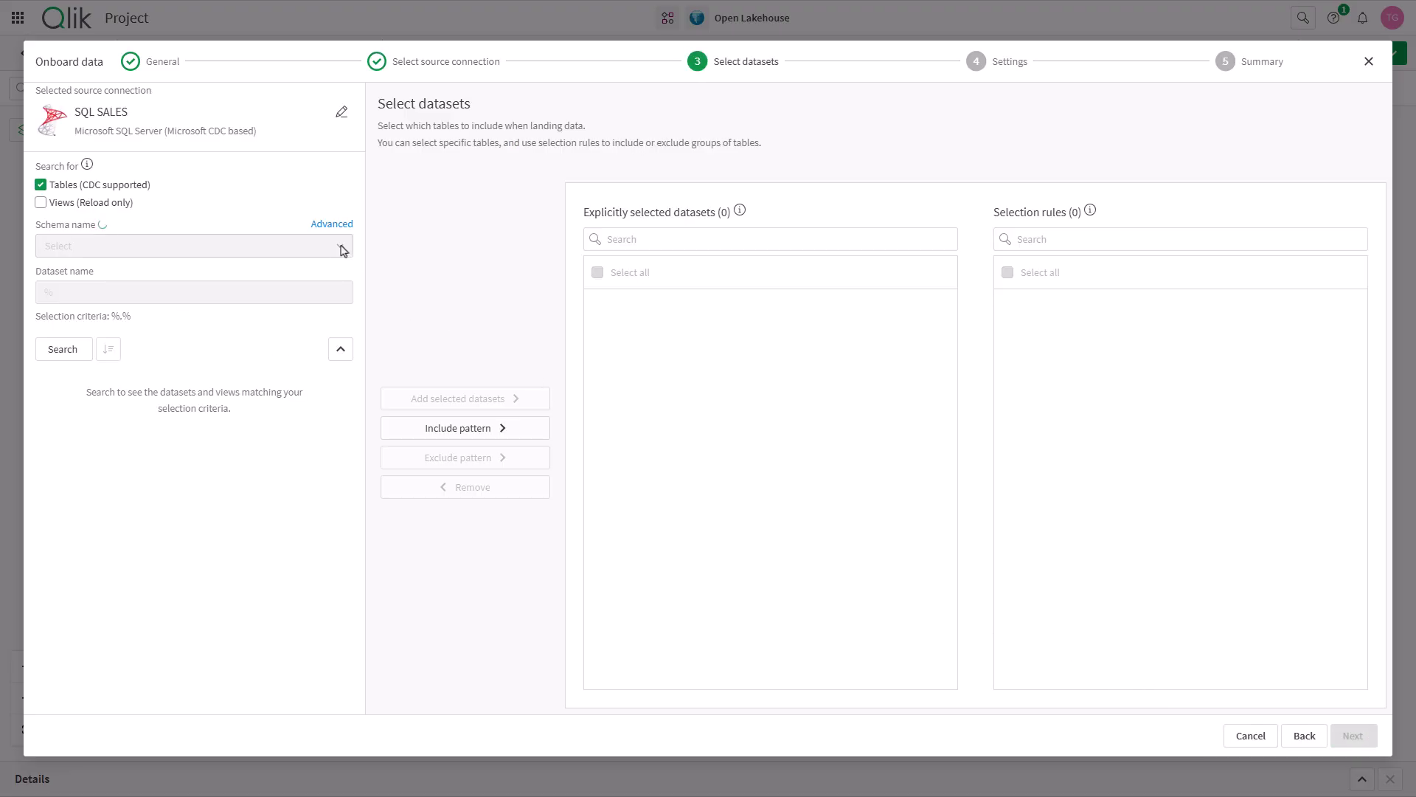
Add an include pattern covering every table in the SUPPLY_CHAIN schema
click(341, 248)
text(SU)
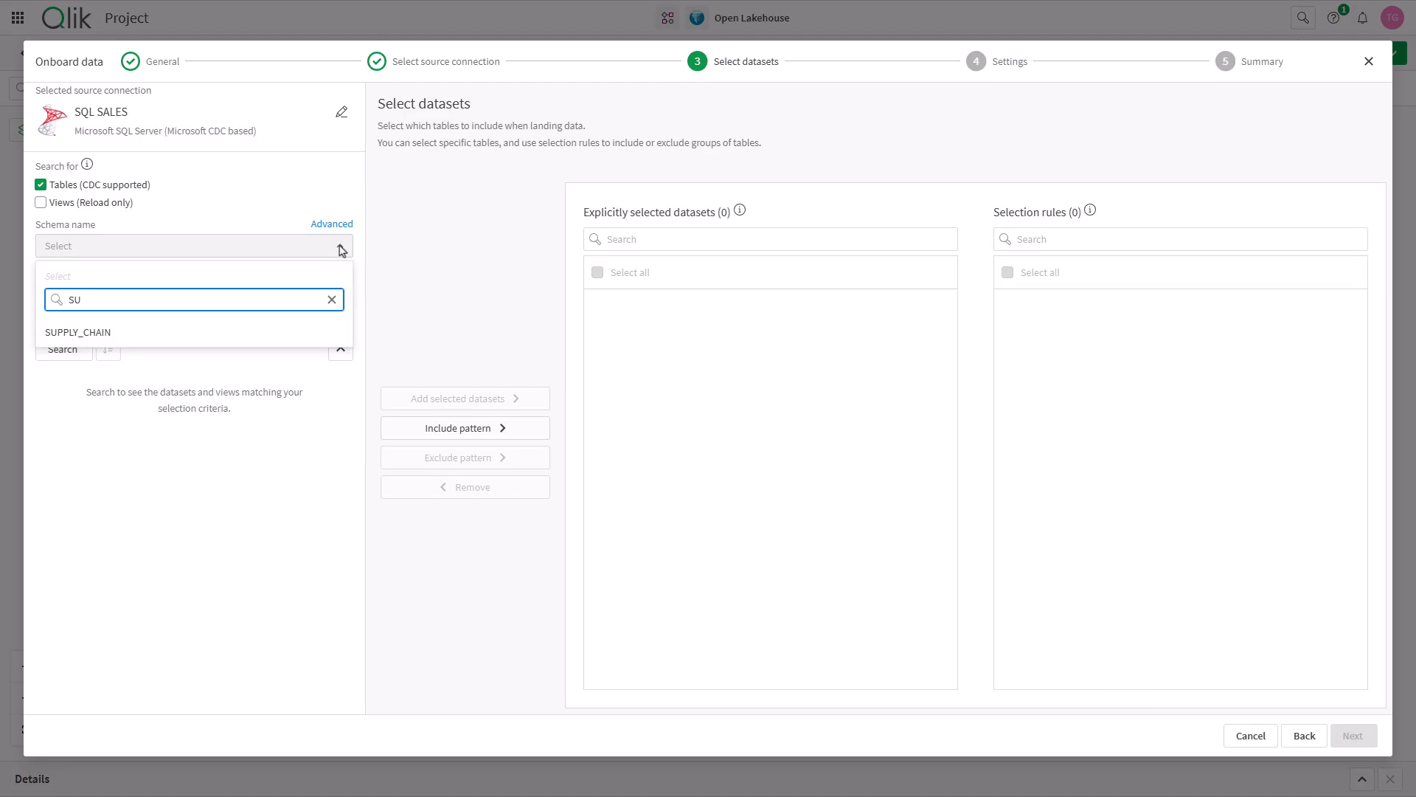
click(295, 338)
click(408, 428)
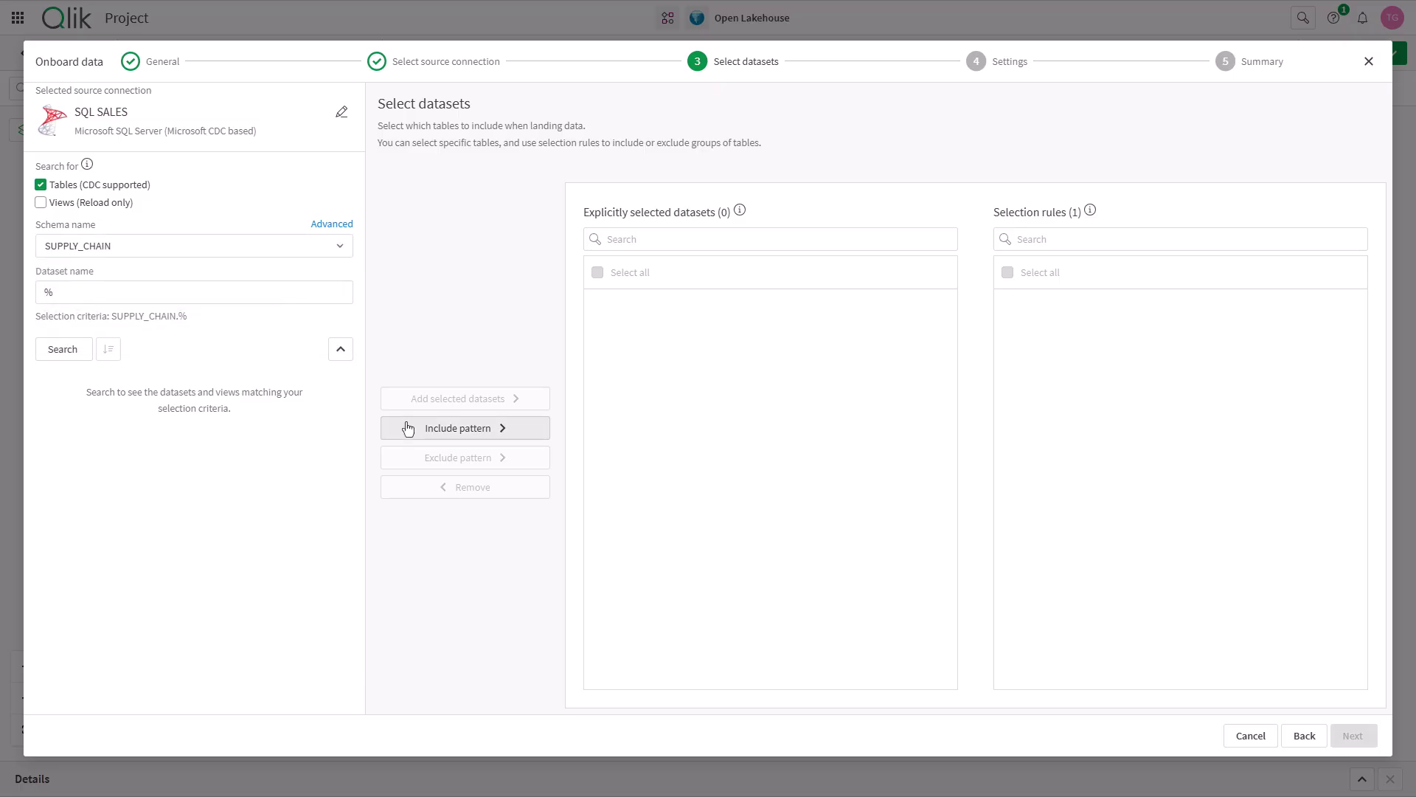
click(1351, 736)
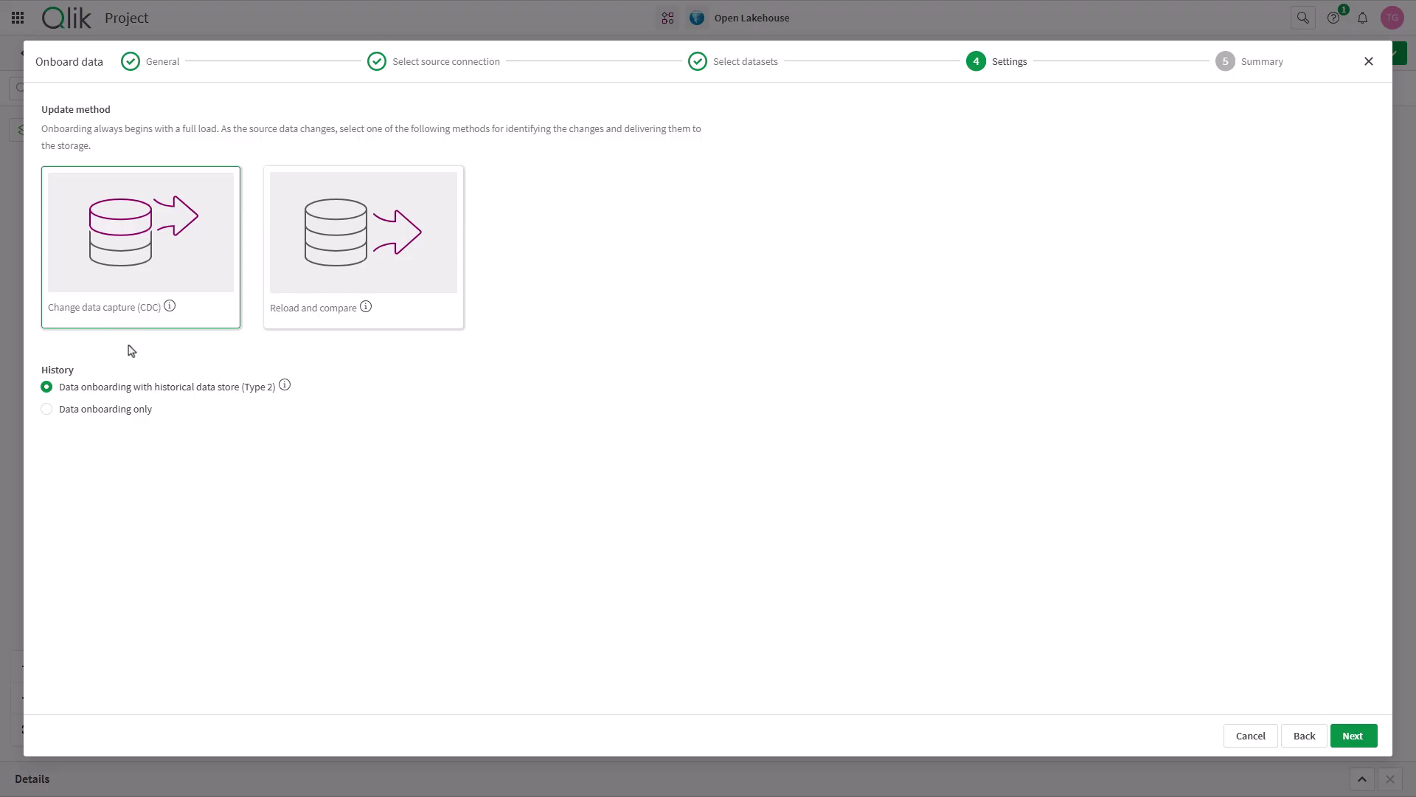
Choose Data onboarding only, without a historical store, and create the pipeline
click(129, 413)
click(1363, 745)
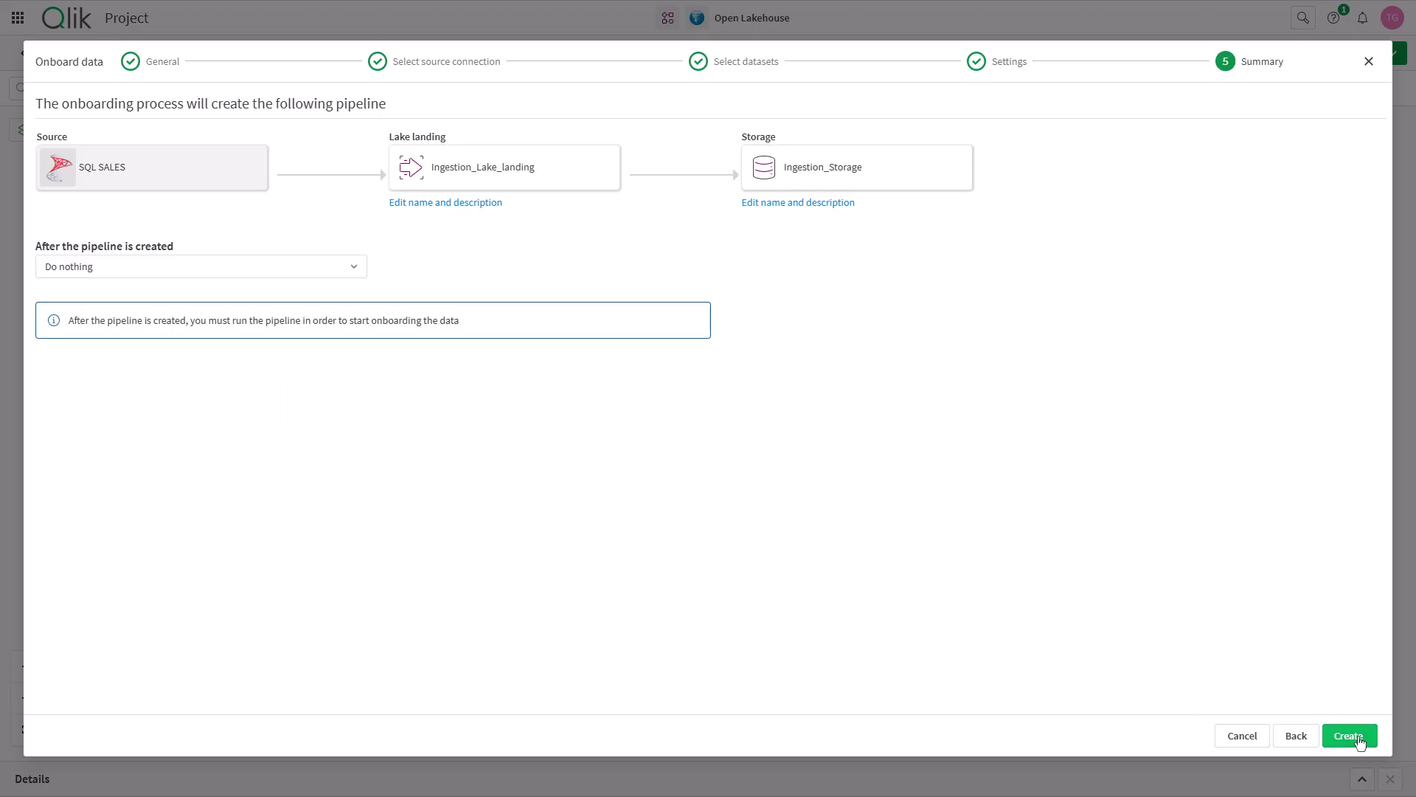
click(1359, 741)
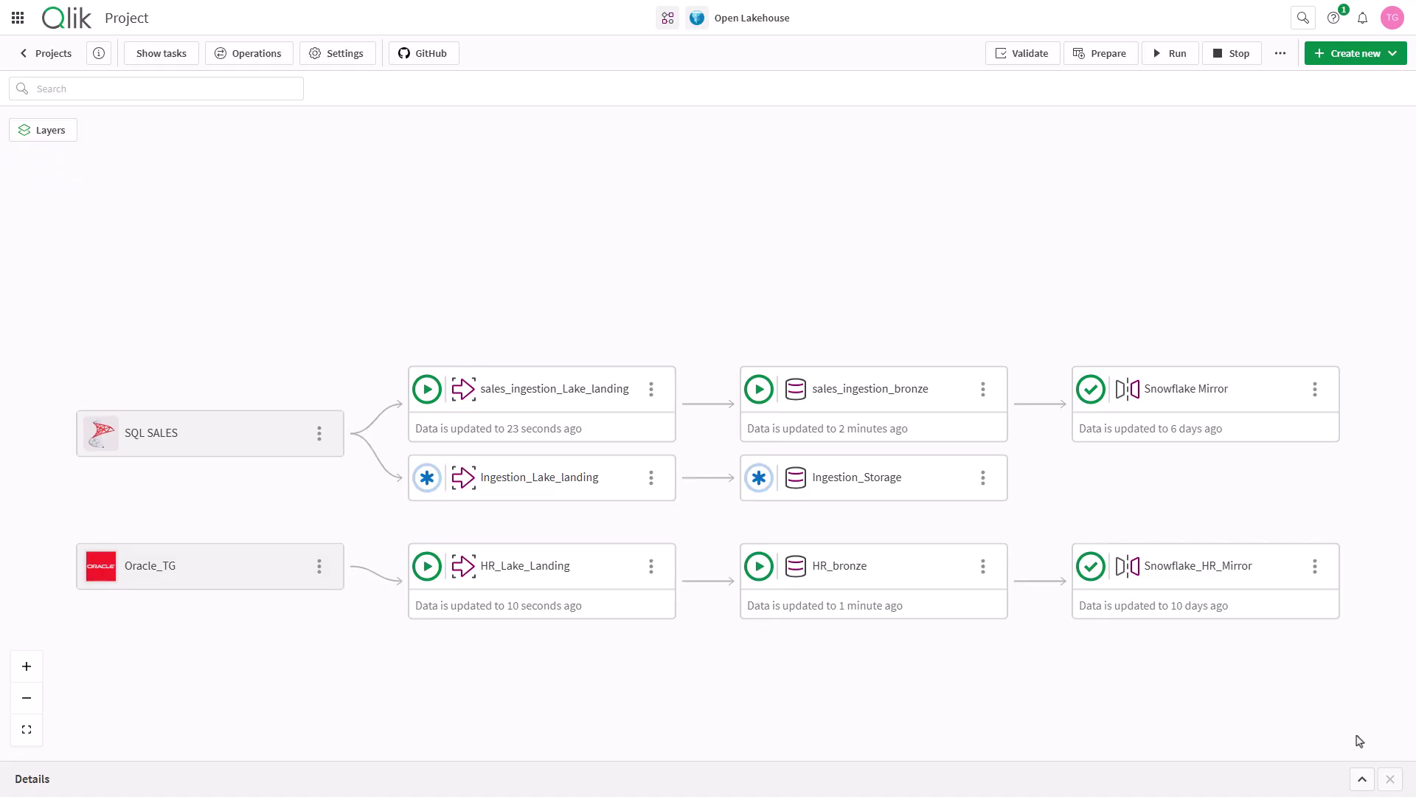
In Ingestion_Storage, add a Rename dataset rule that appends the suffix _bronze to every dataset
click(872, 479)
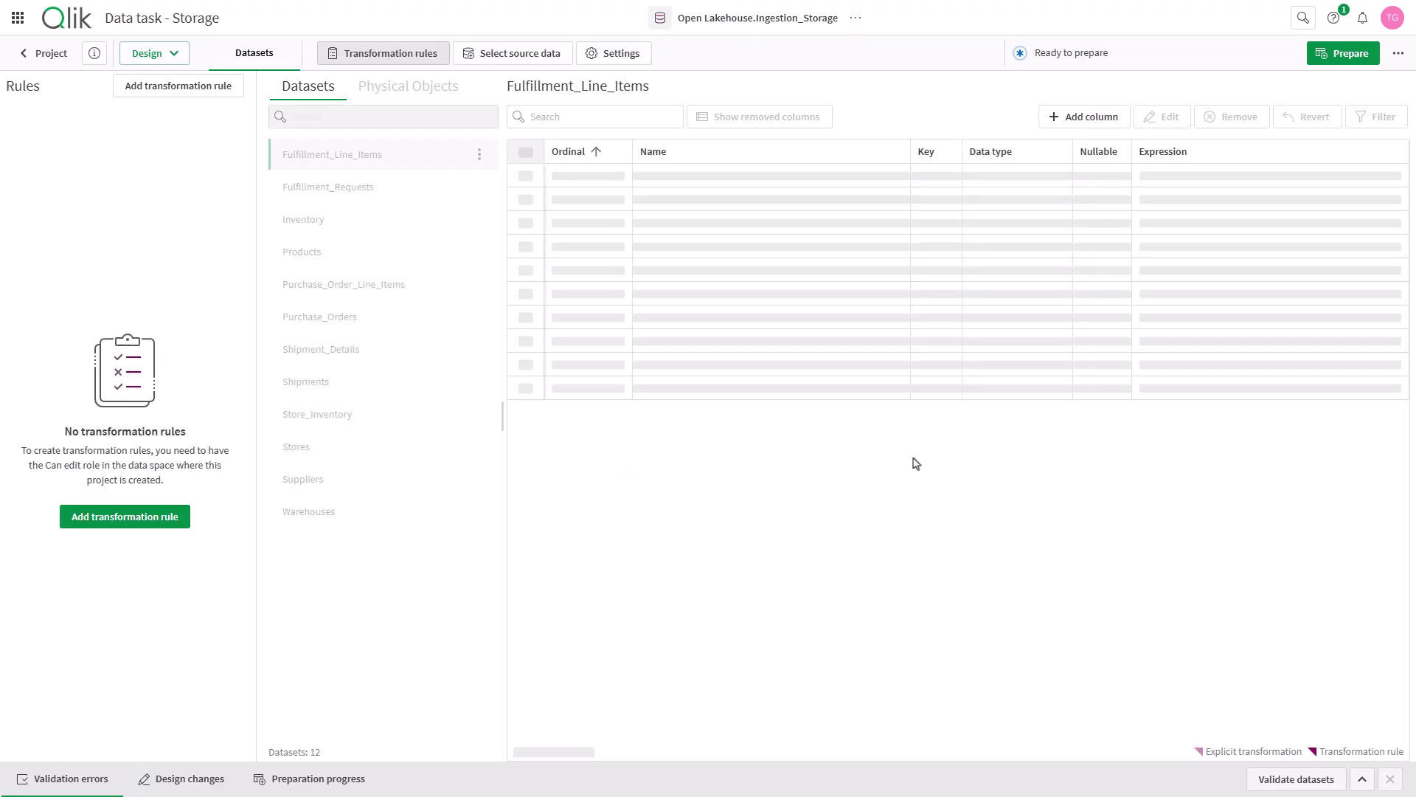
click(218, 92)
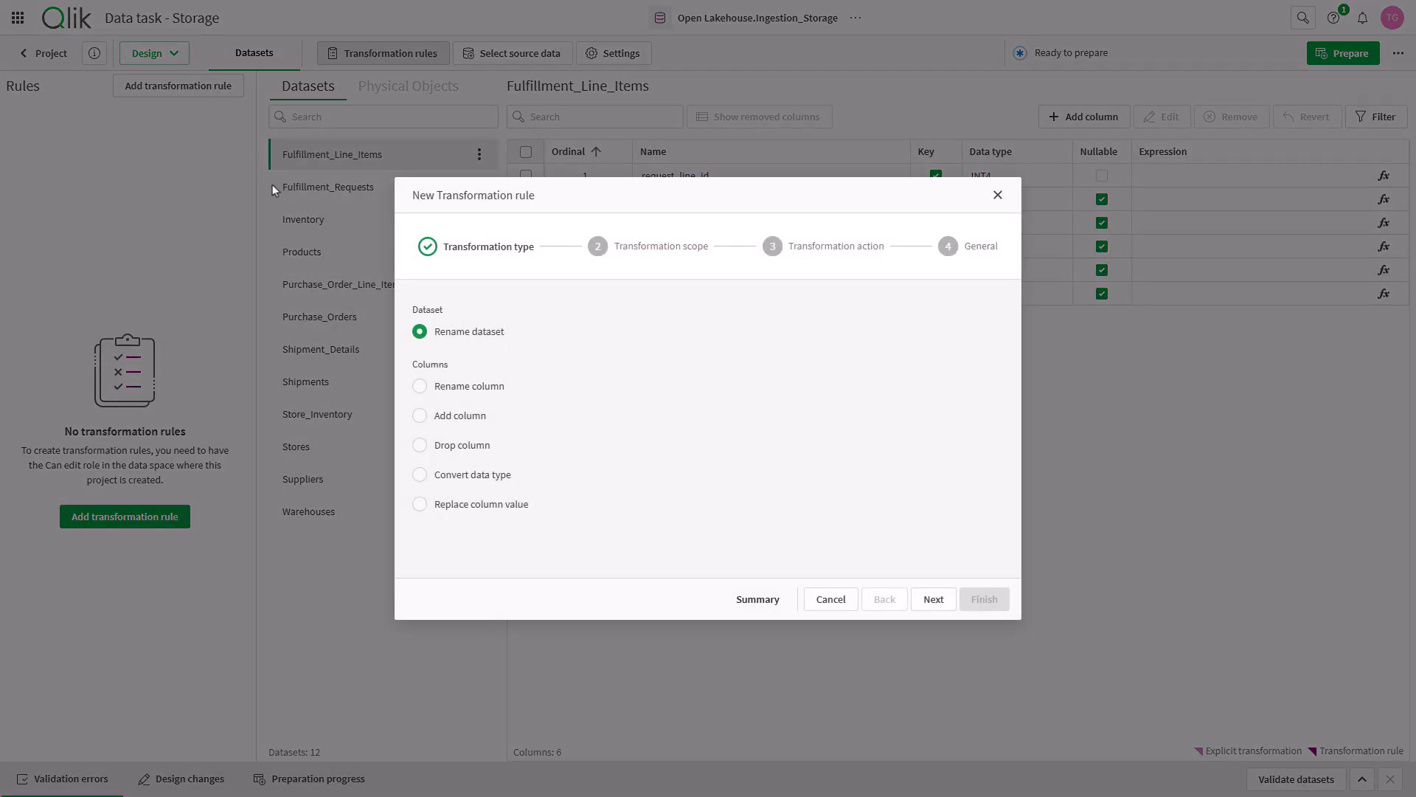
click(929, 600)
click(930, 600)
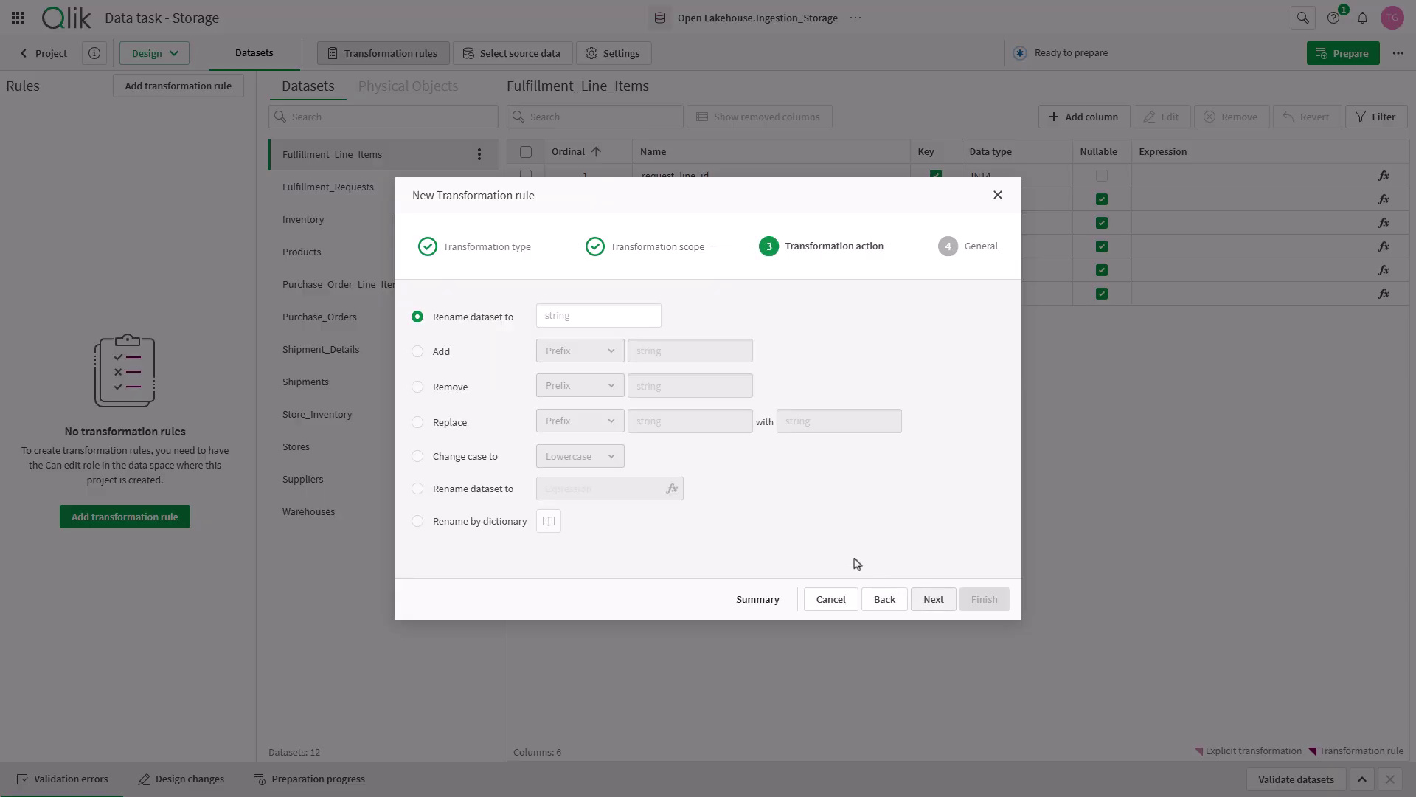
click(419, 355)
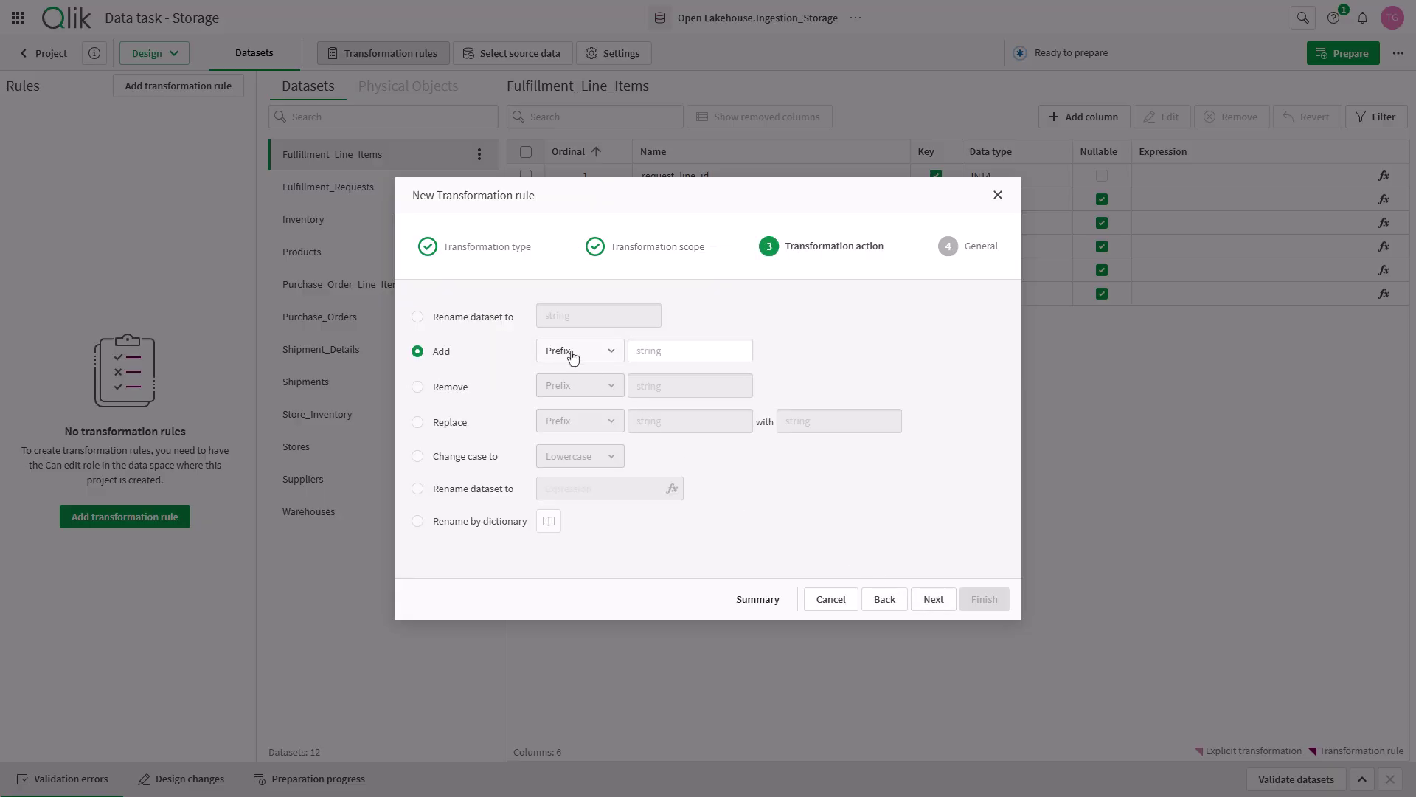
click(574, 356)
click(587, 408)
click(647, 350)
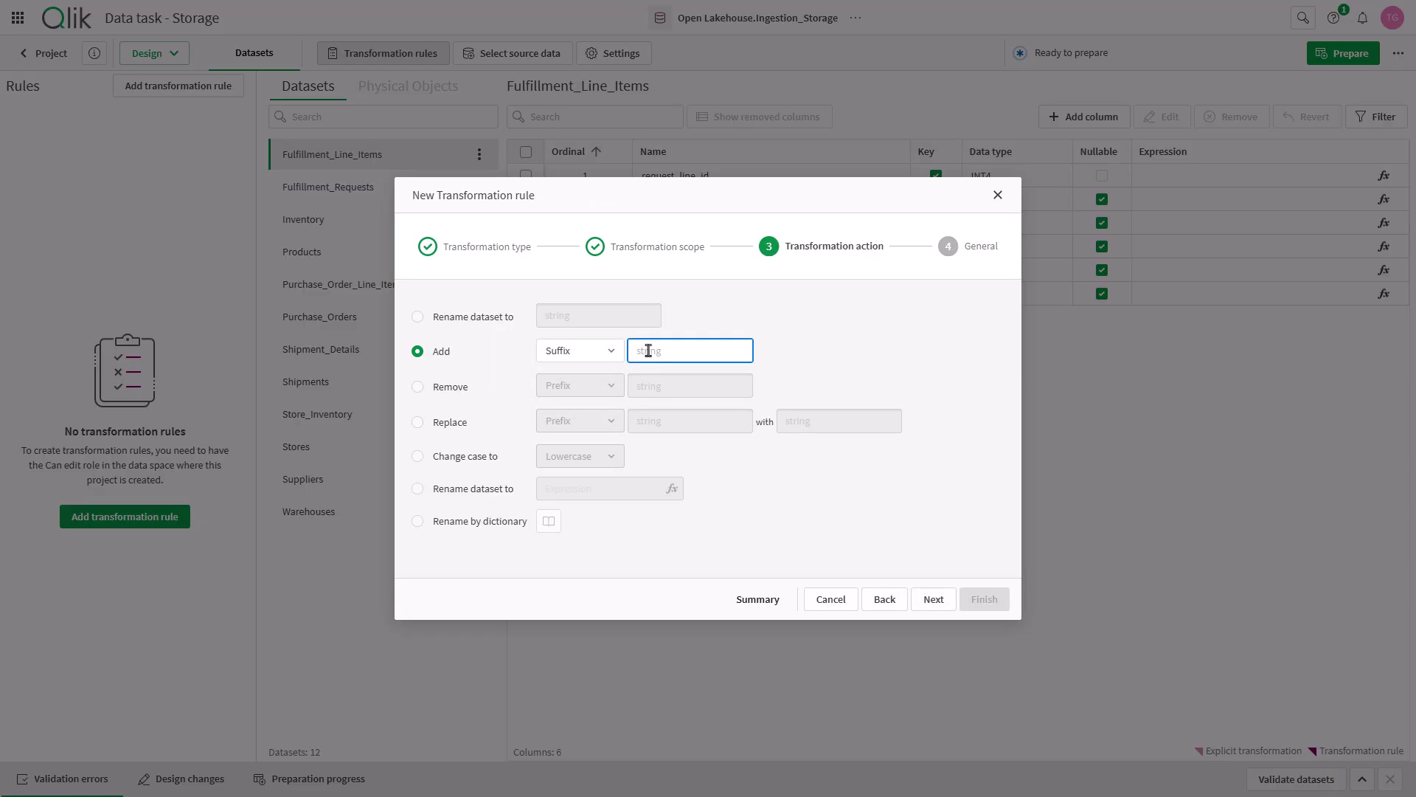
text(_bronz)
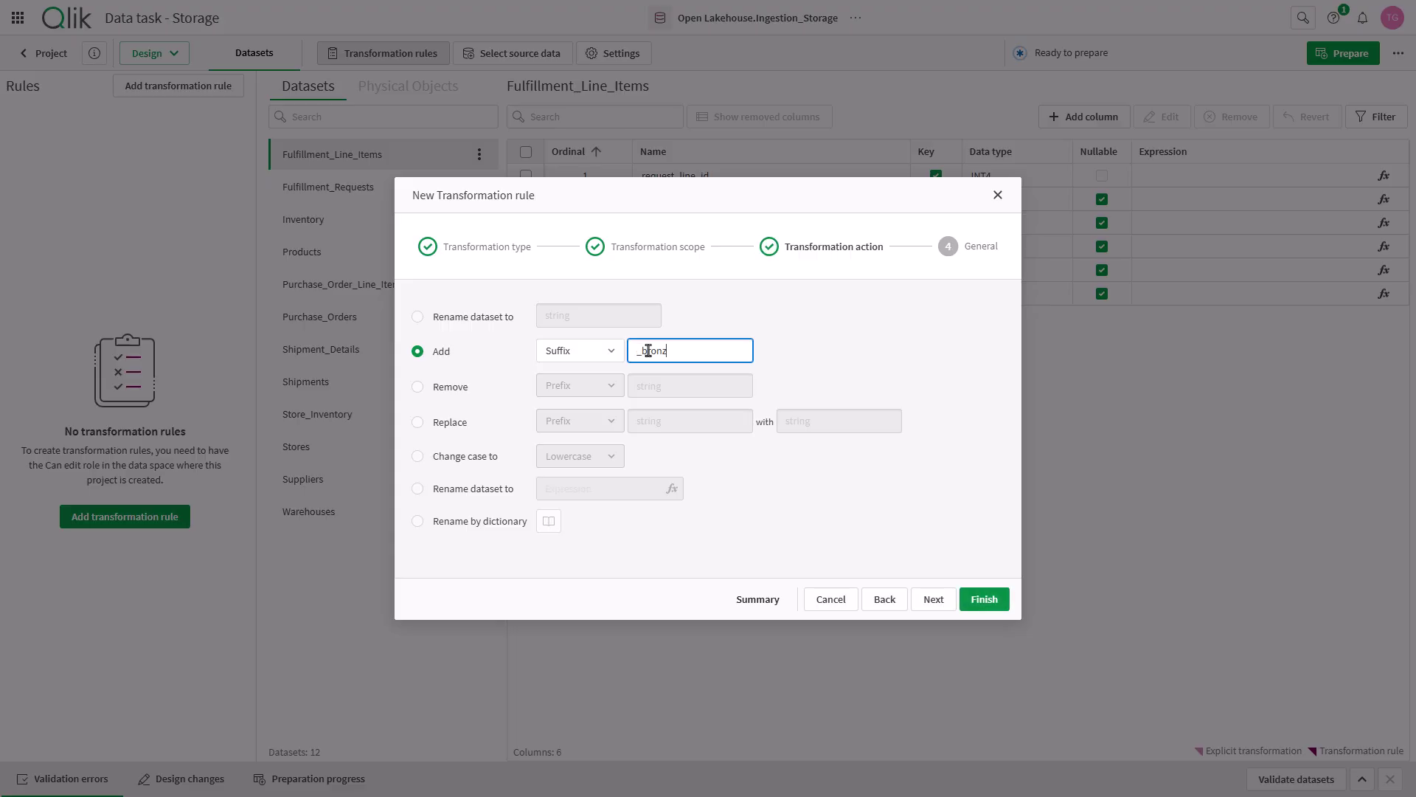
text(e)
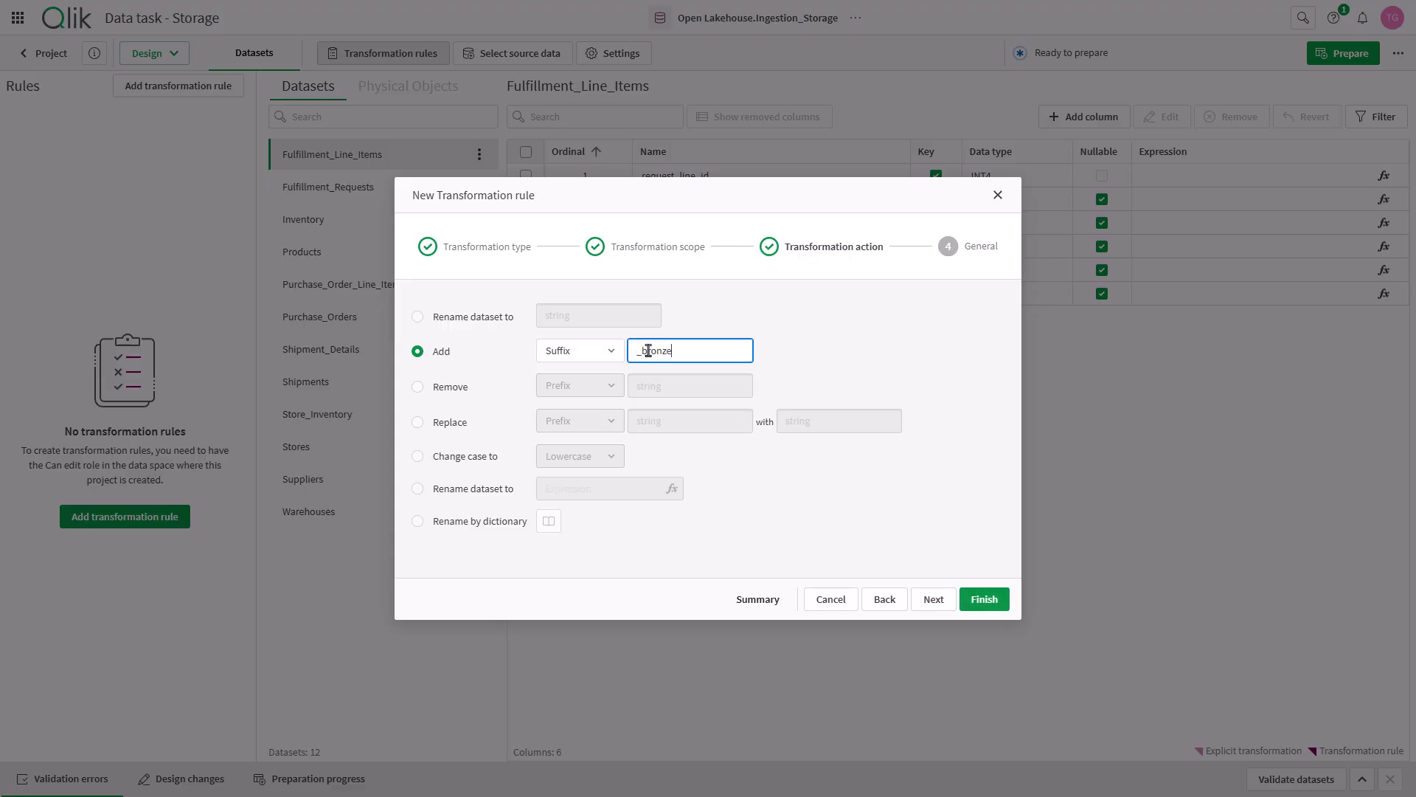
click(973, 599)
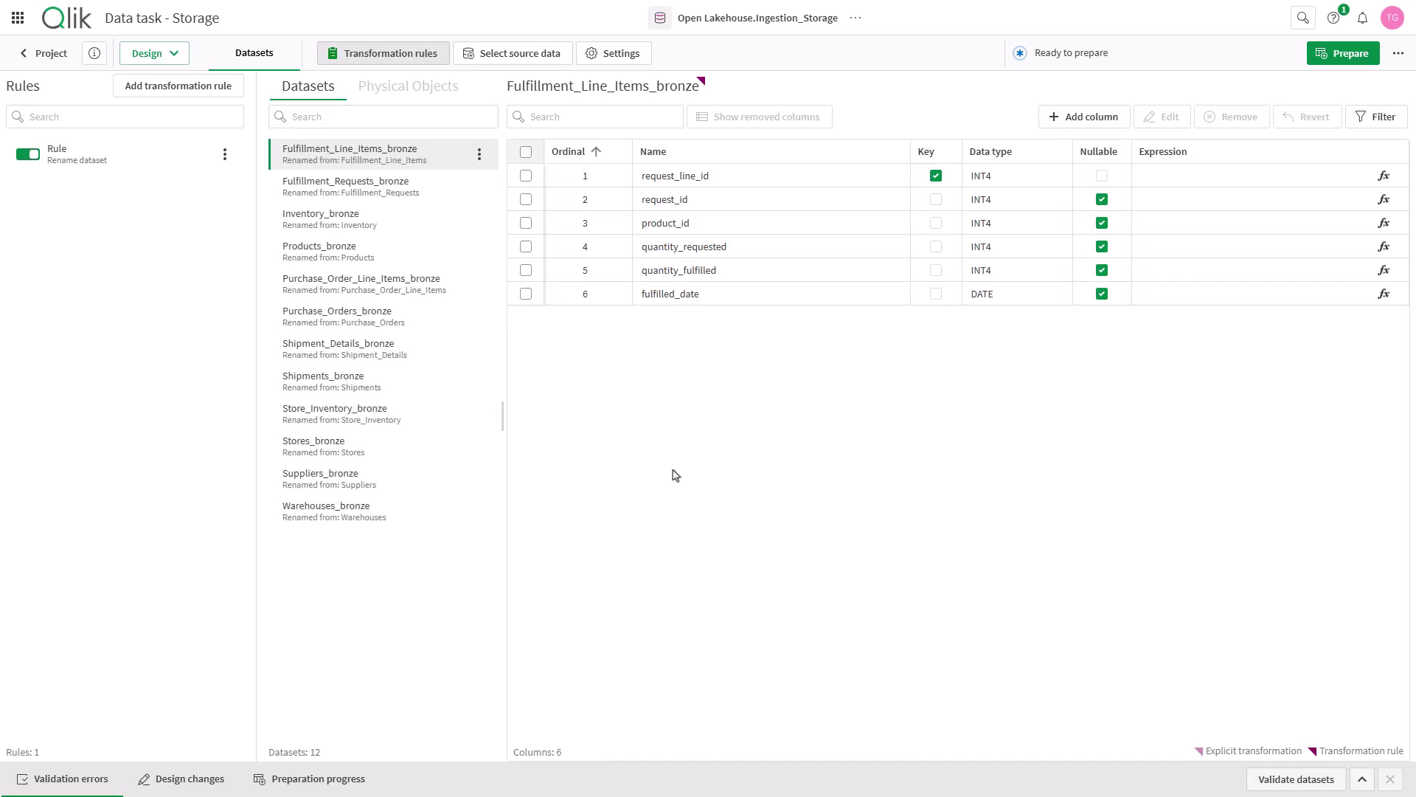
In the Products_bronze dataset settings, switch Historical Data Store (Type 2) to On
click(420, 254)
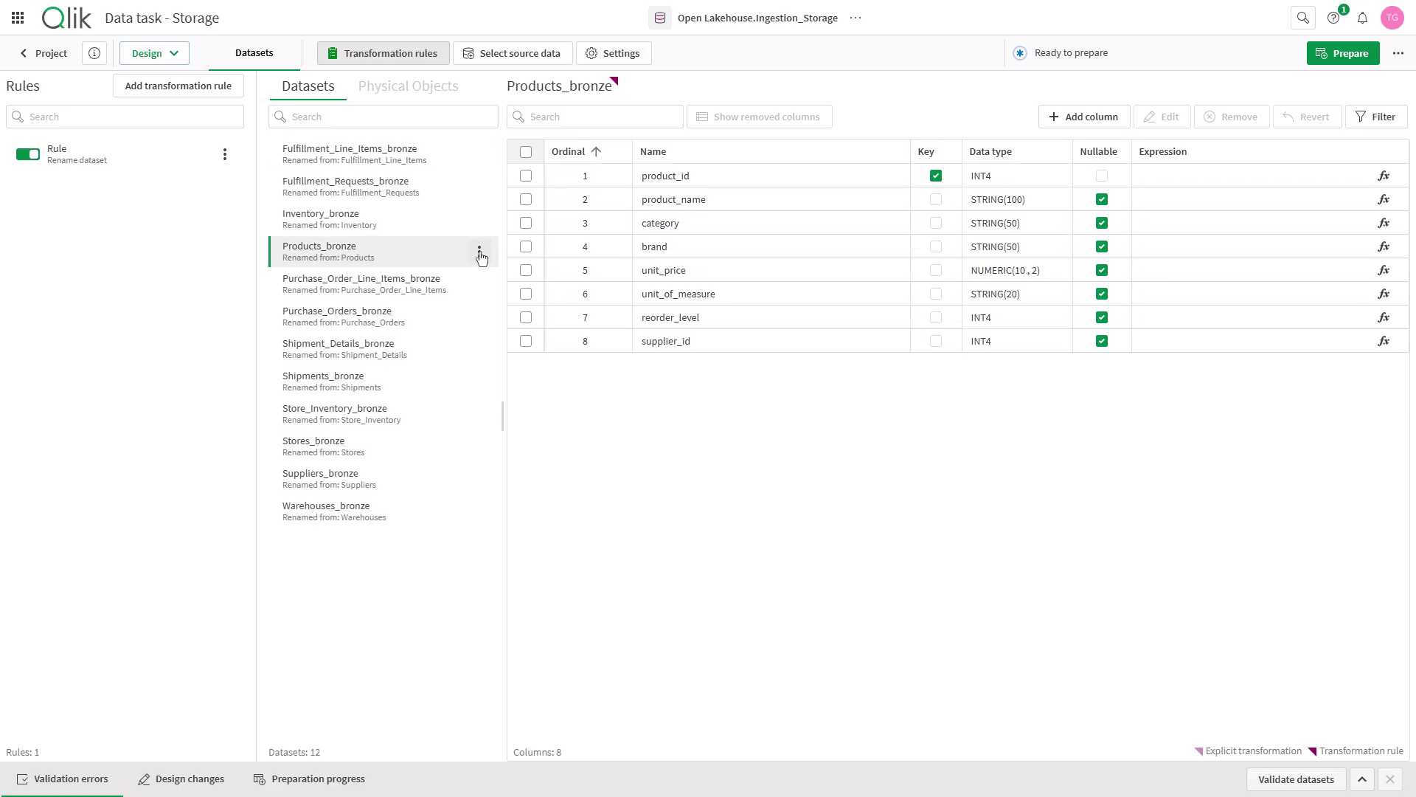
click(480, 253)
click(493, 282)
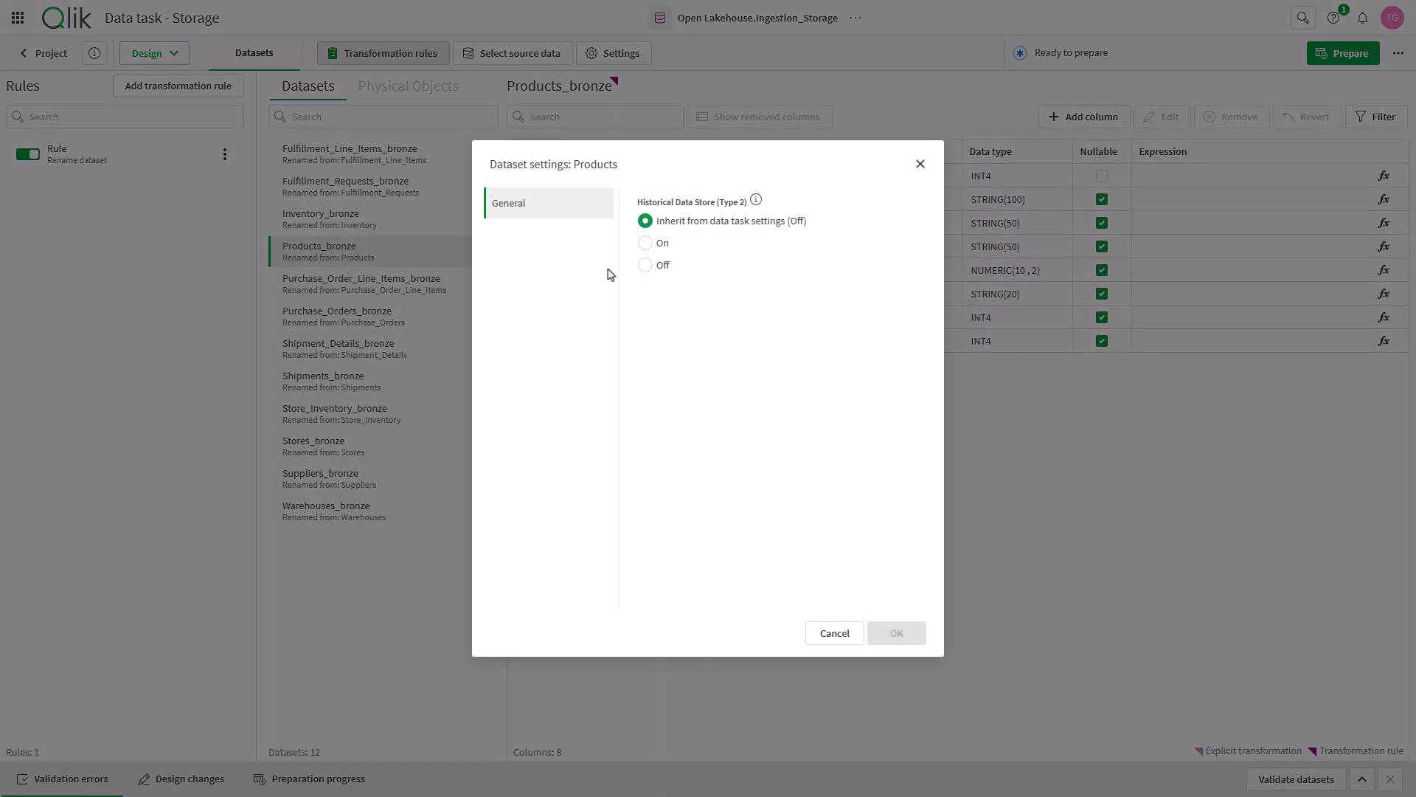
click(645, 243)
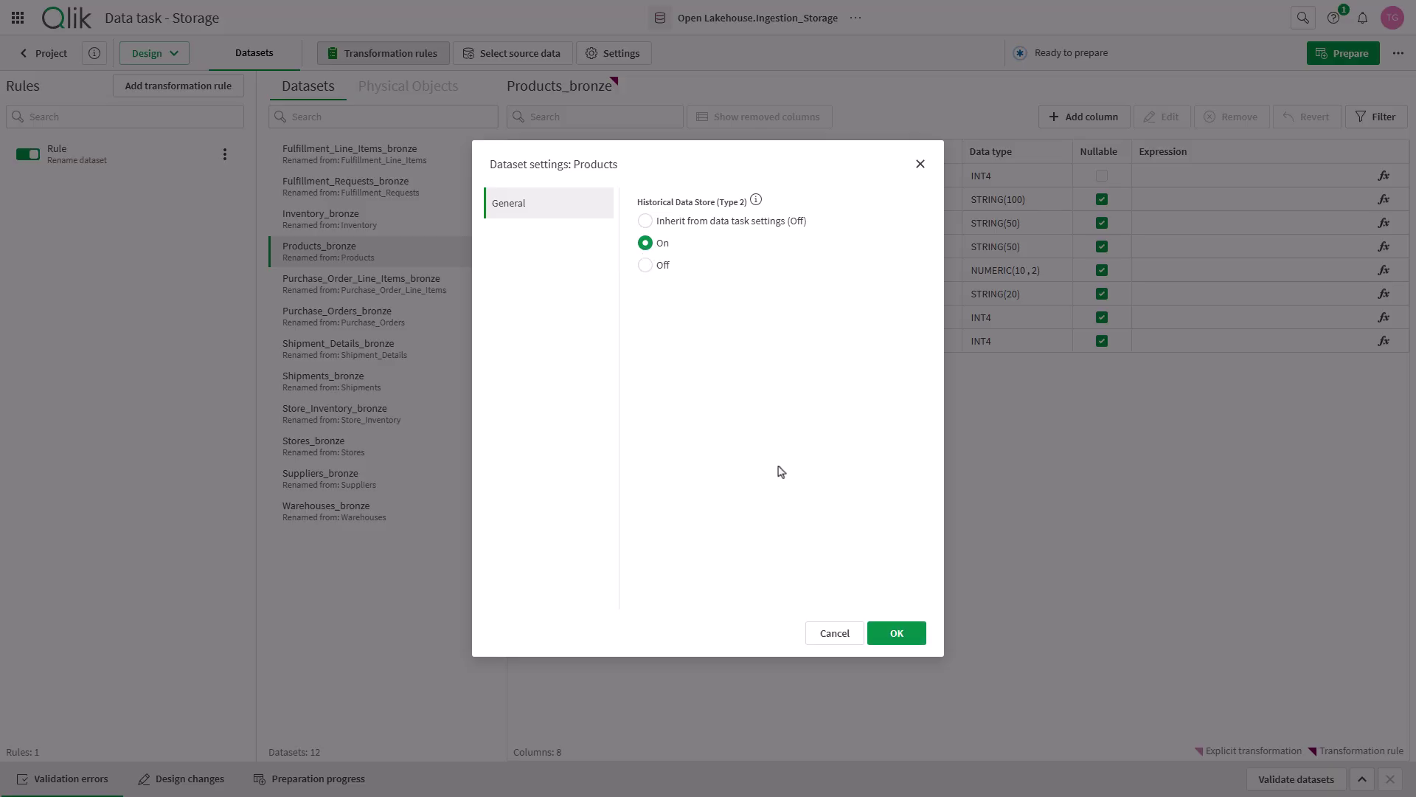
click(891, 635)
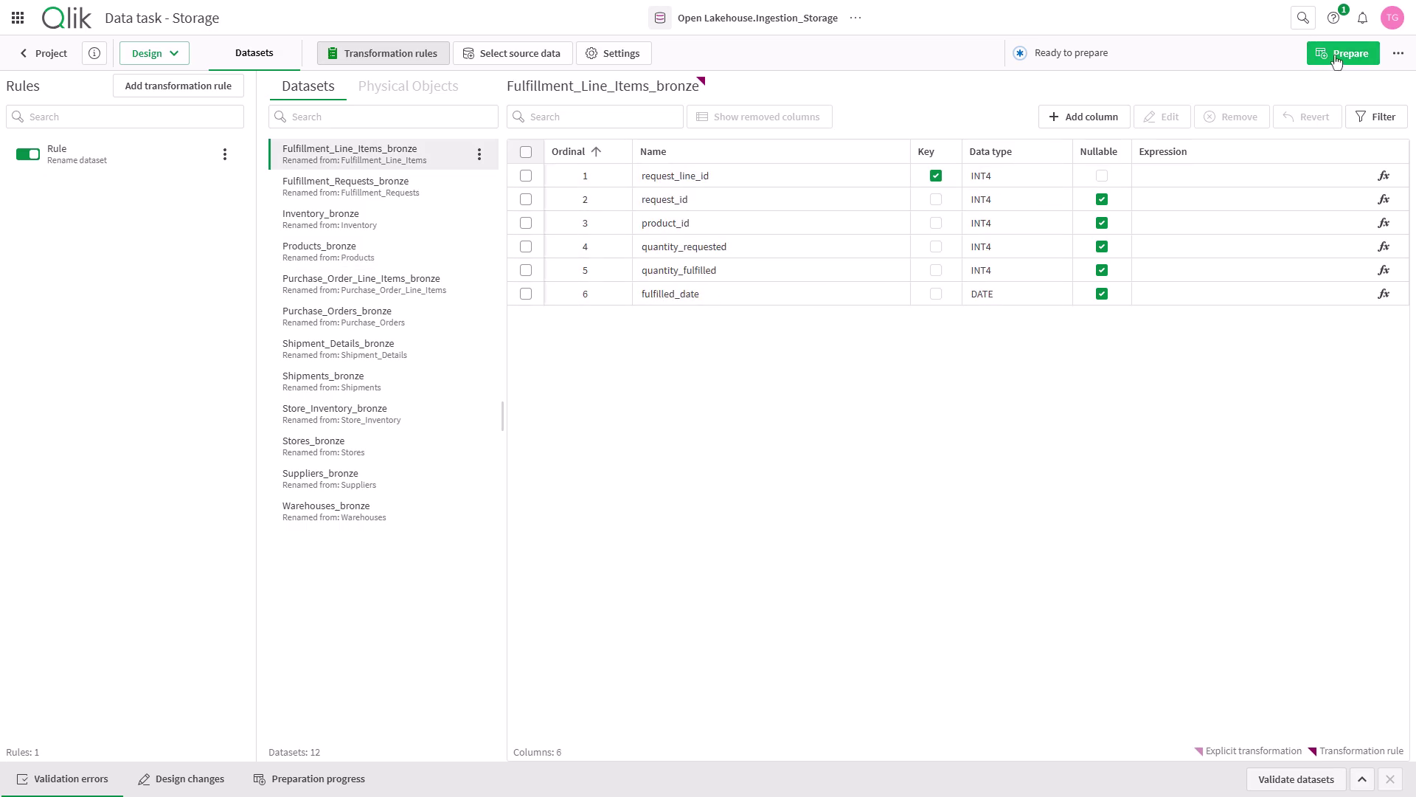
Prepare and run Ingestion_Storage, then open the sales_ingestion_bronze task's monitor from the project
click(1336, 59)
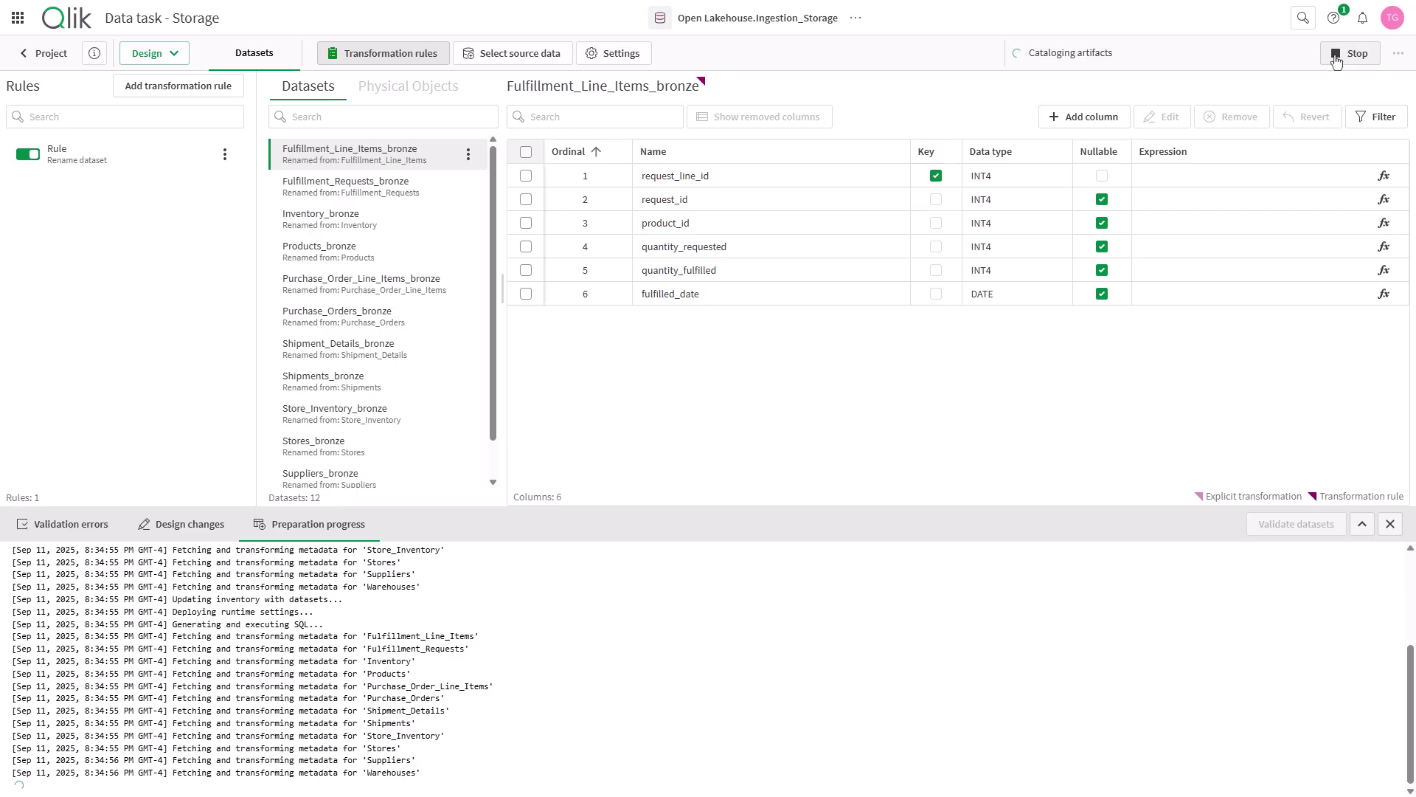
click(1321, 58)
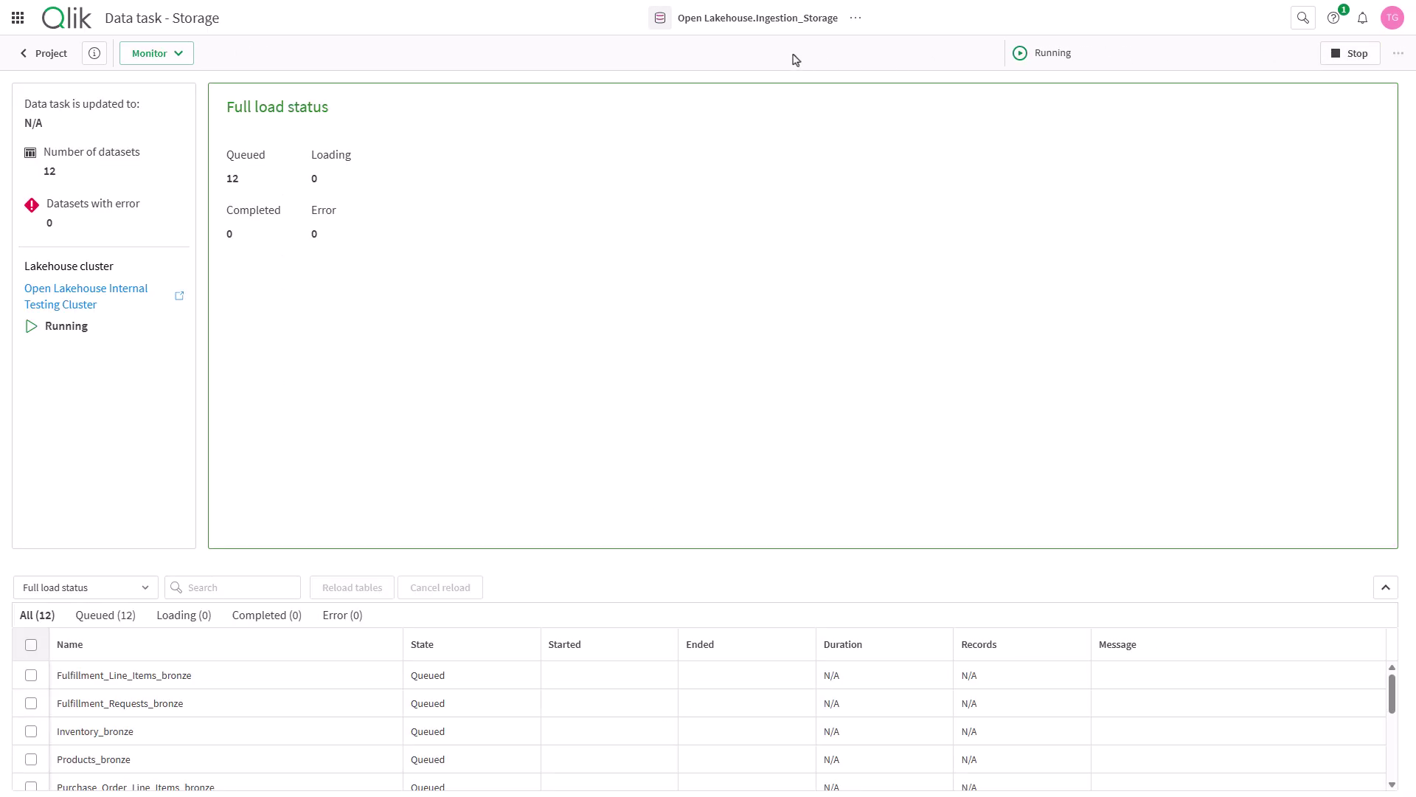
click(33, 58)
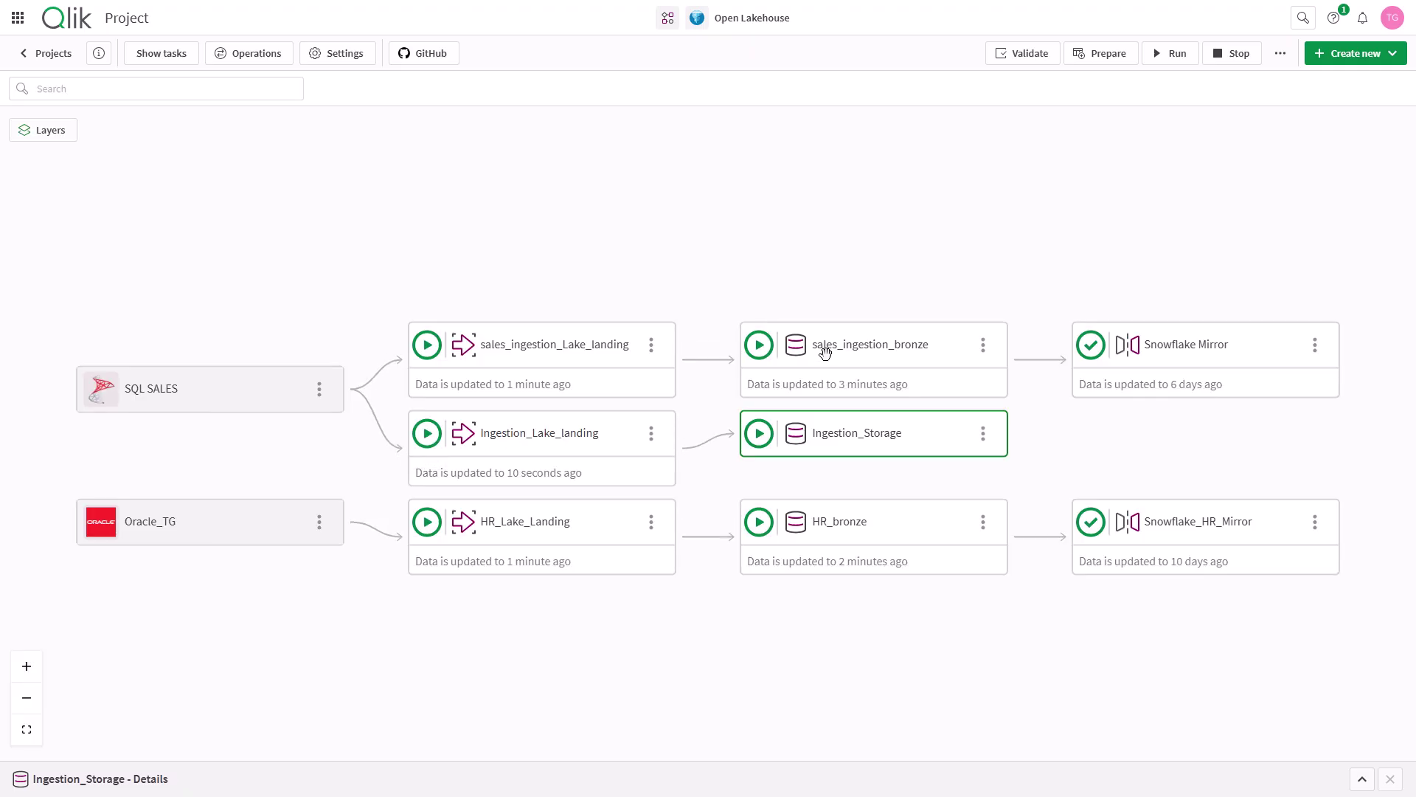
double_click(823, 352)
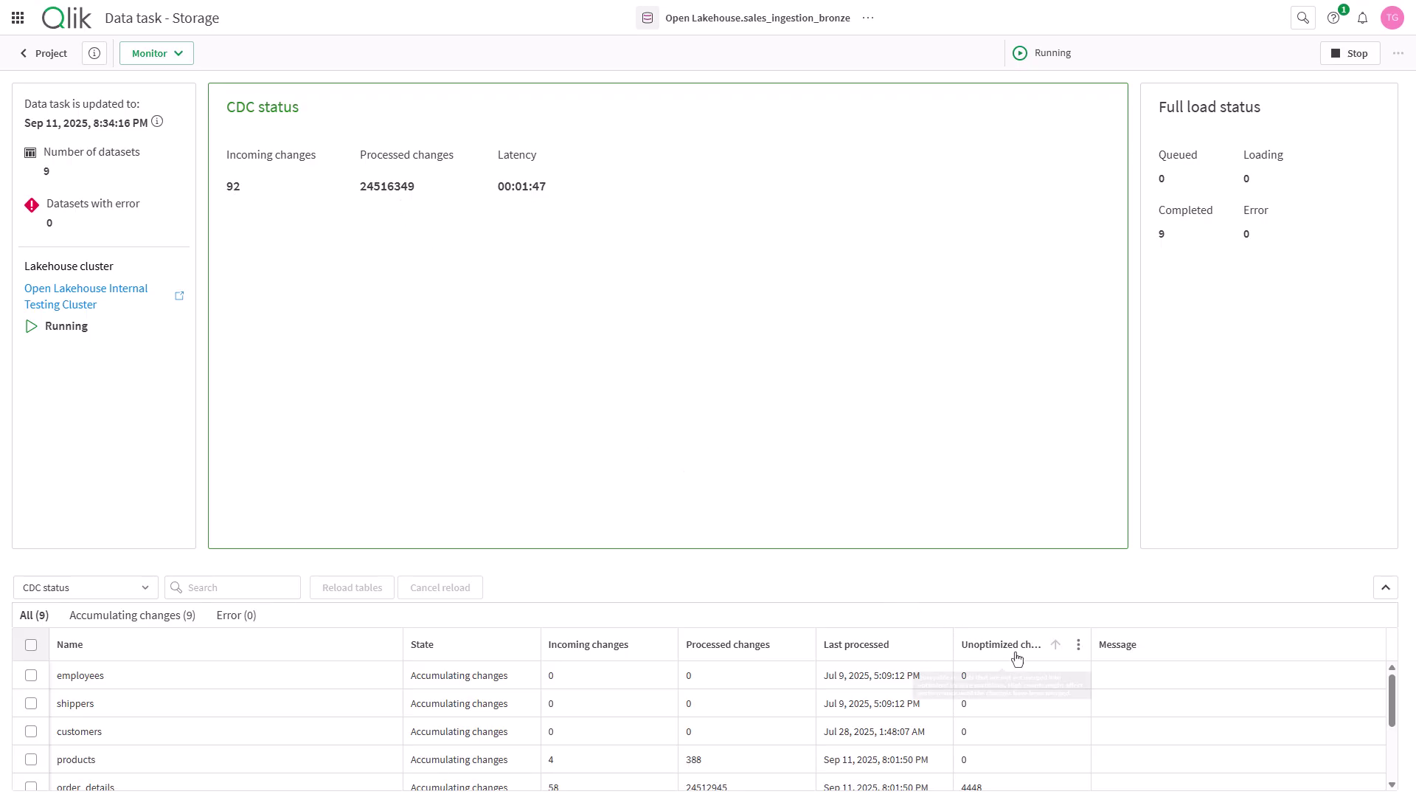
Sort the storage task's datasets by Unoptimized changes, largest first
click(1062, 648)
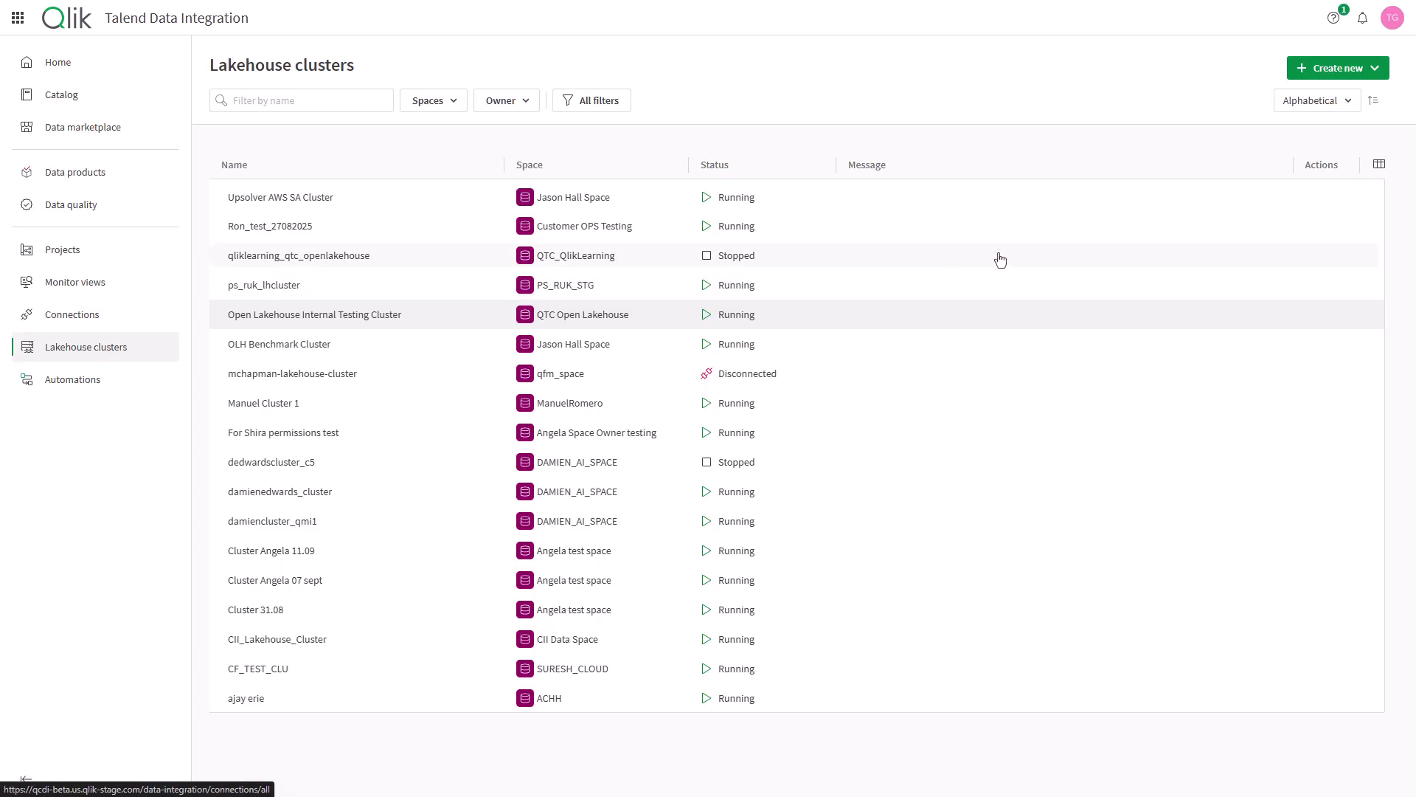
Review the Open Lakehouse Internal Testing Cluster's edit settings without changes, then go to Projects
click(1315, 315)
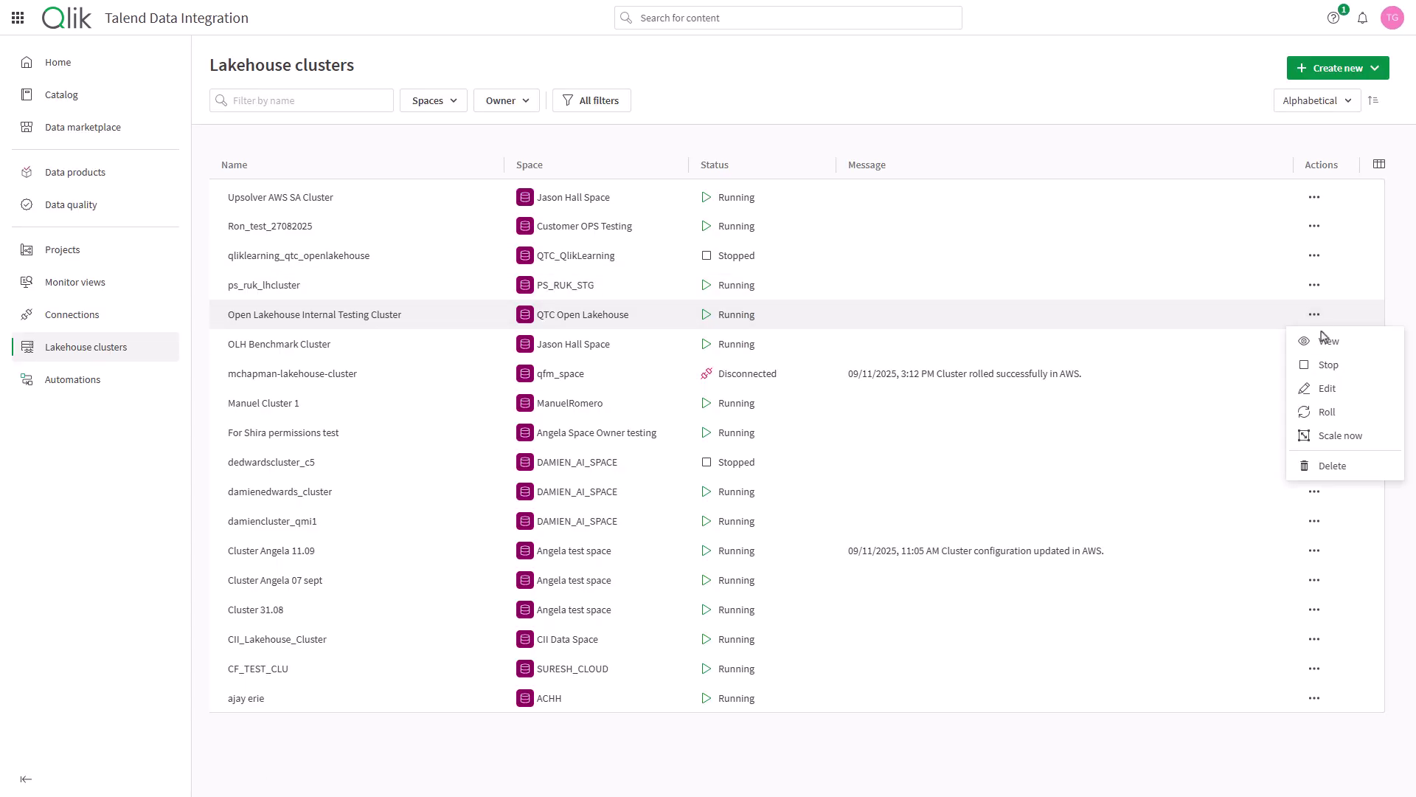
click(1327, 391)
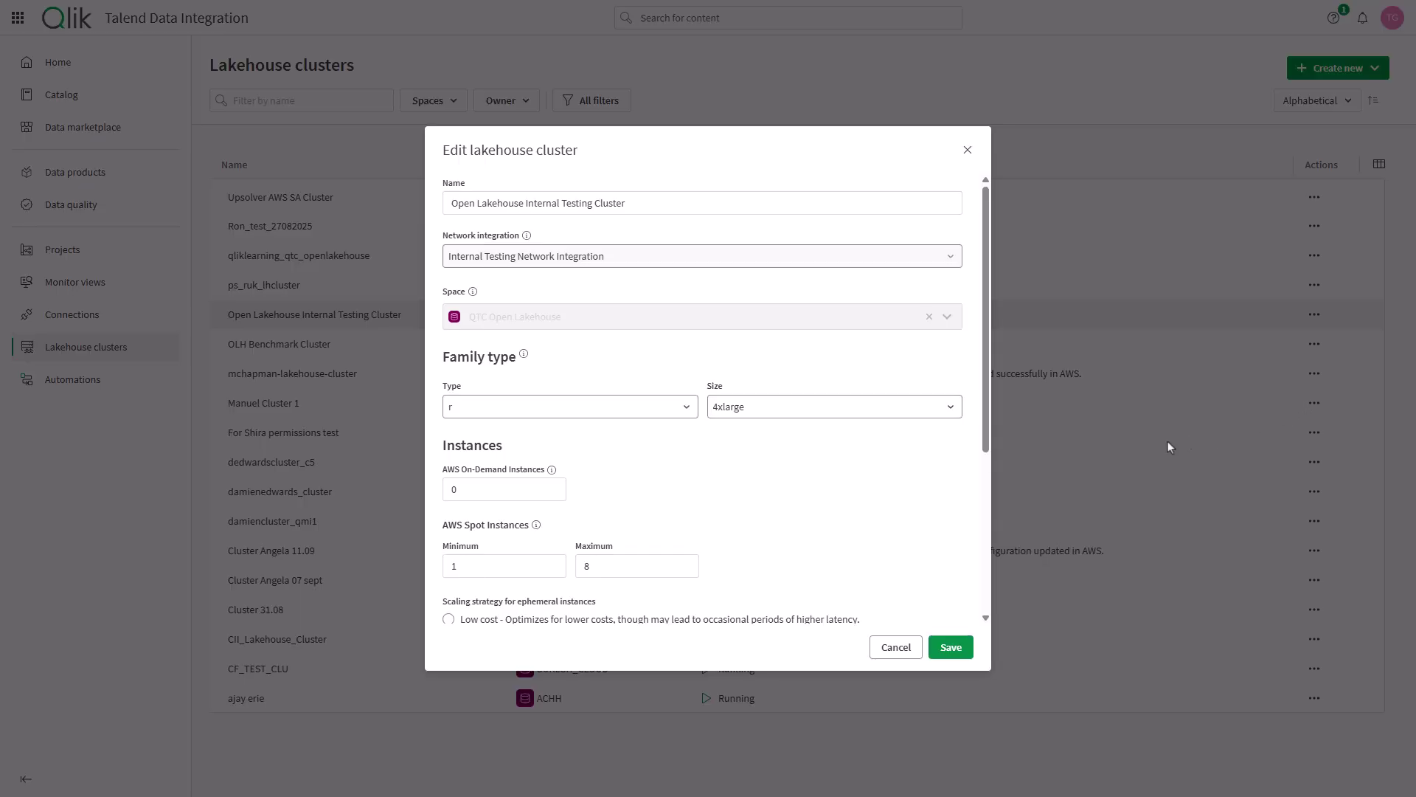
scroll(809, 433, down, 3)
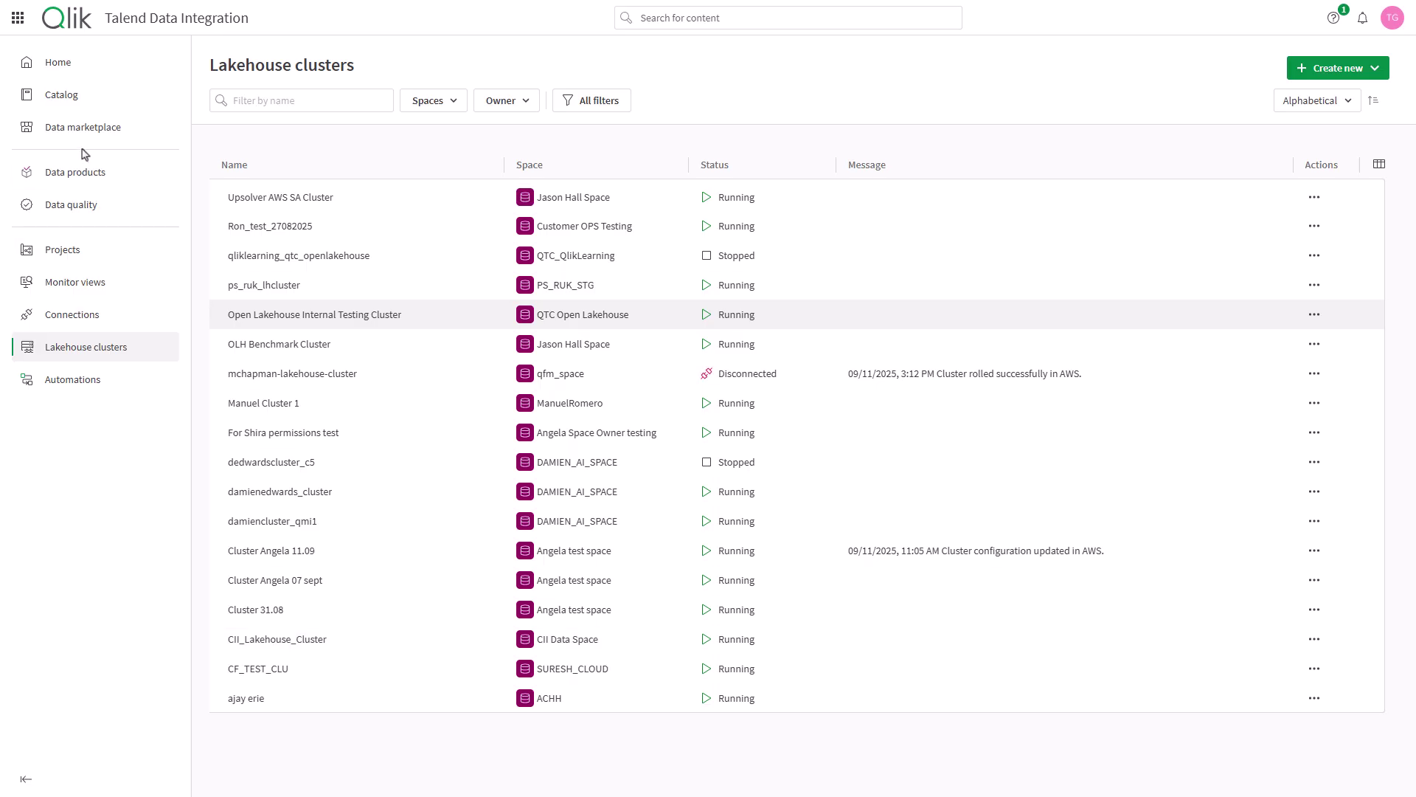
click(65, 250)
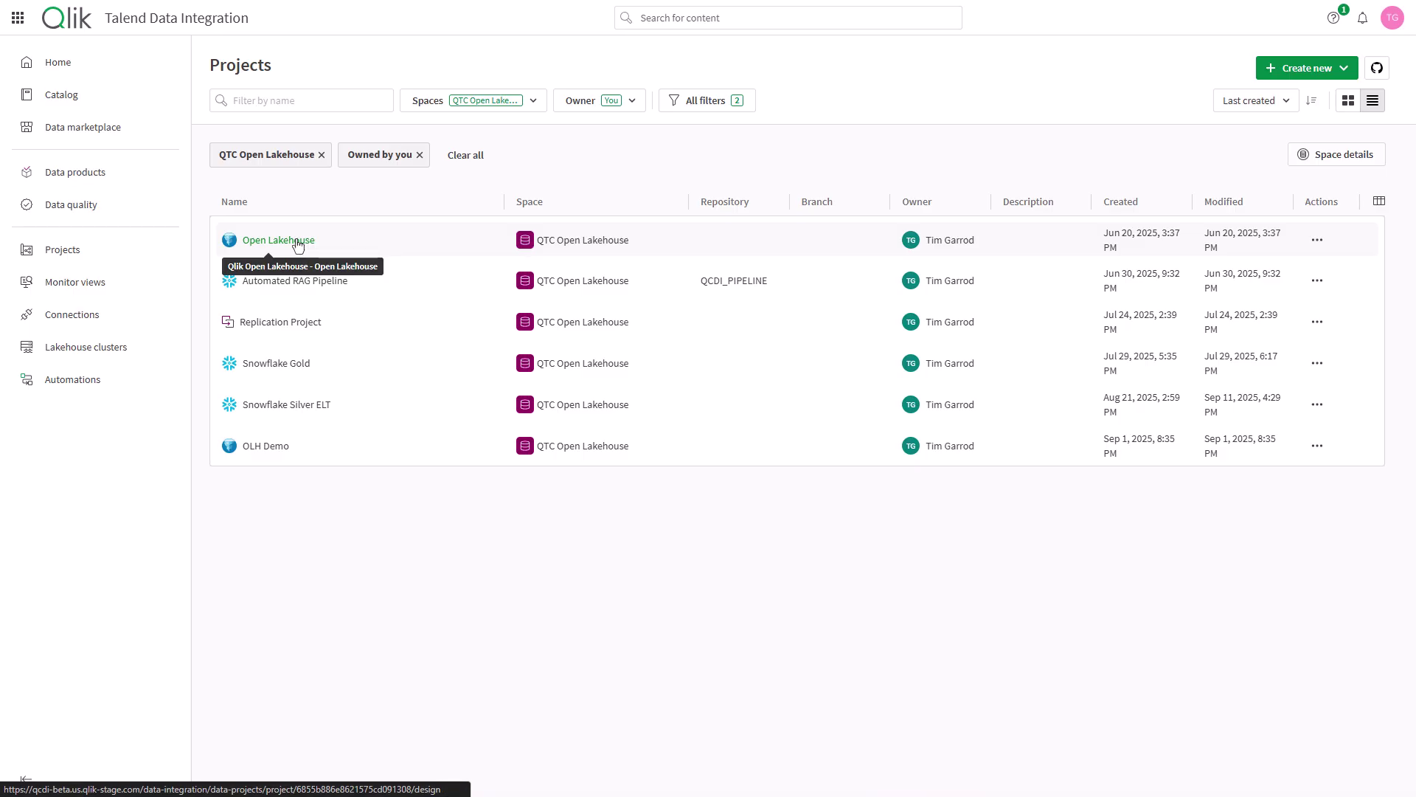
Open the Open Lakehouse project and view Snowflake Mirror's data rows in its details panel
click(297, 241)
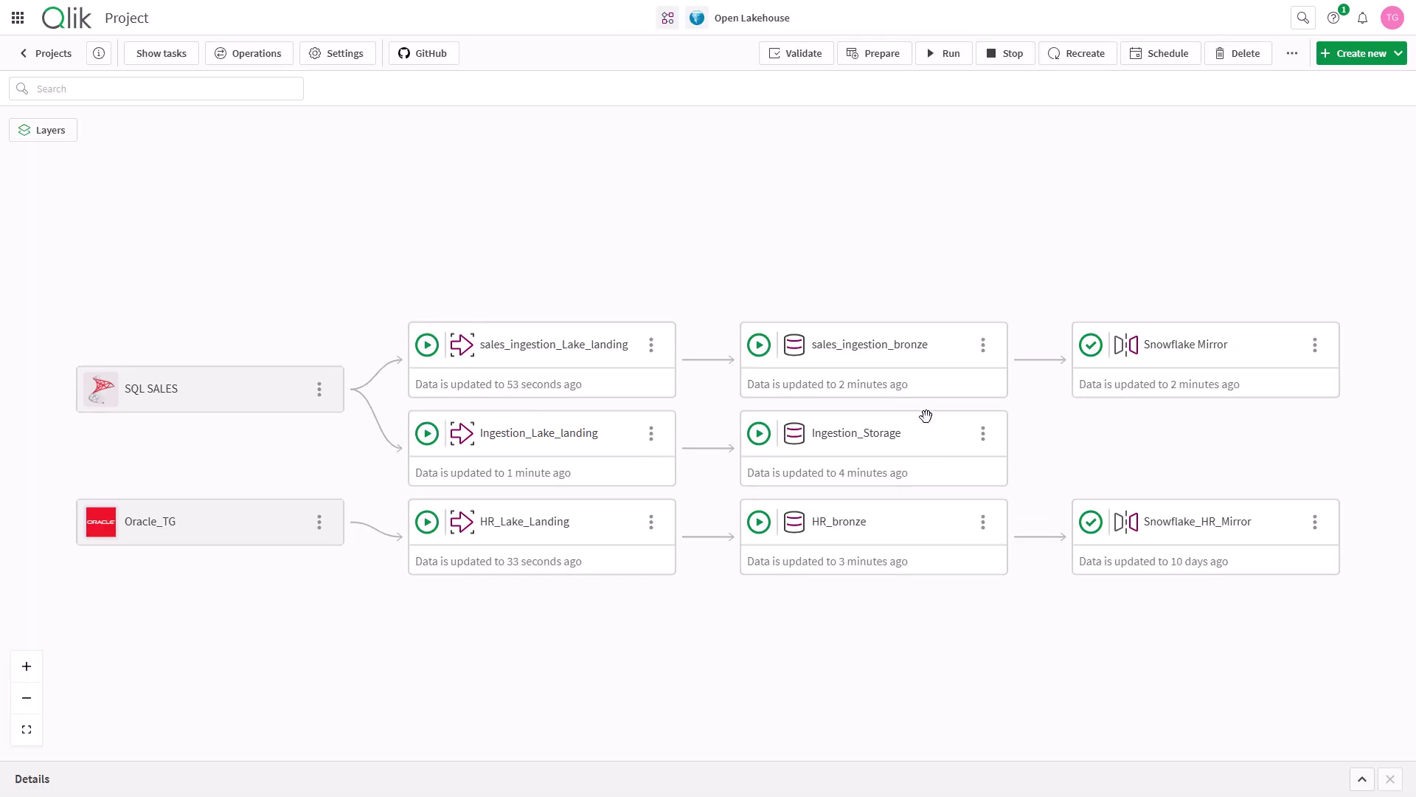
drag(1109, 414, 852, 425)
click(889, 369)
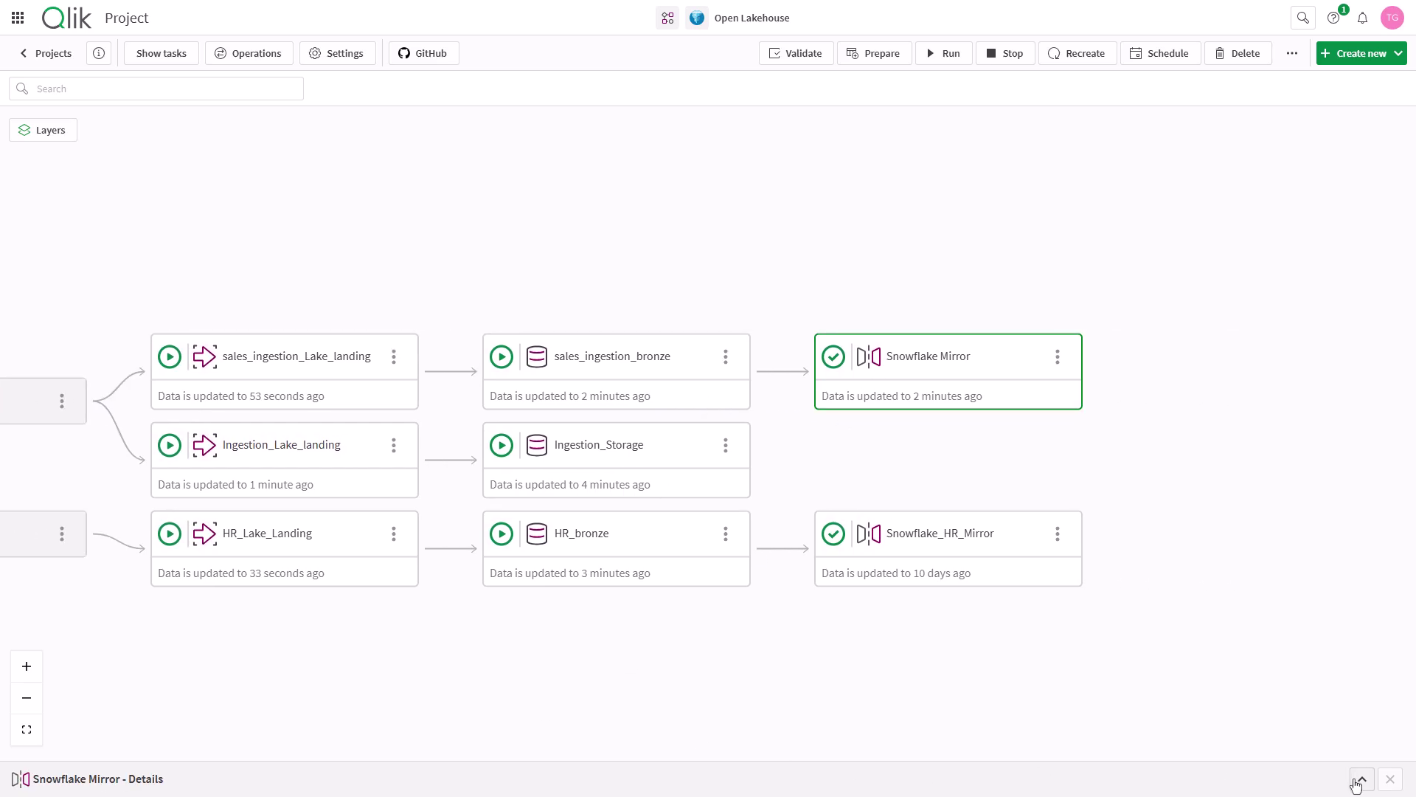
click(1363, 779)
click(379, 557)
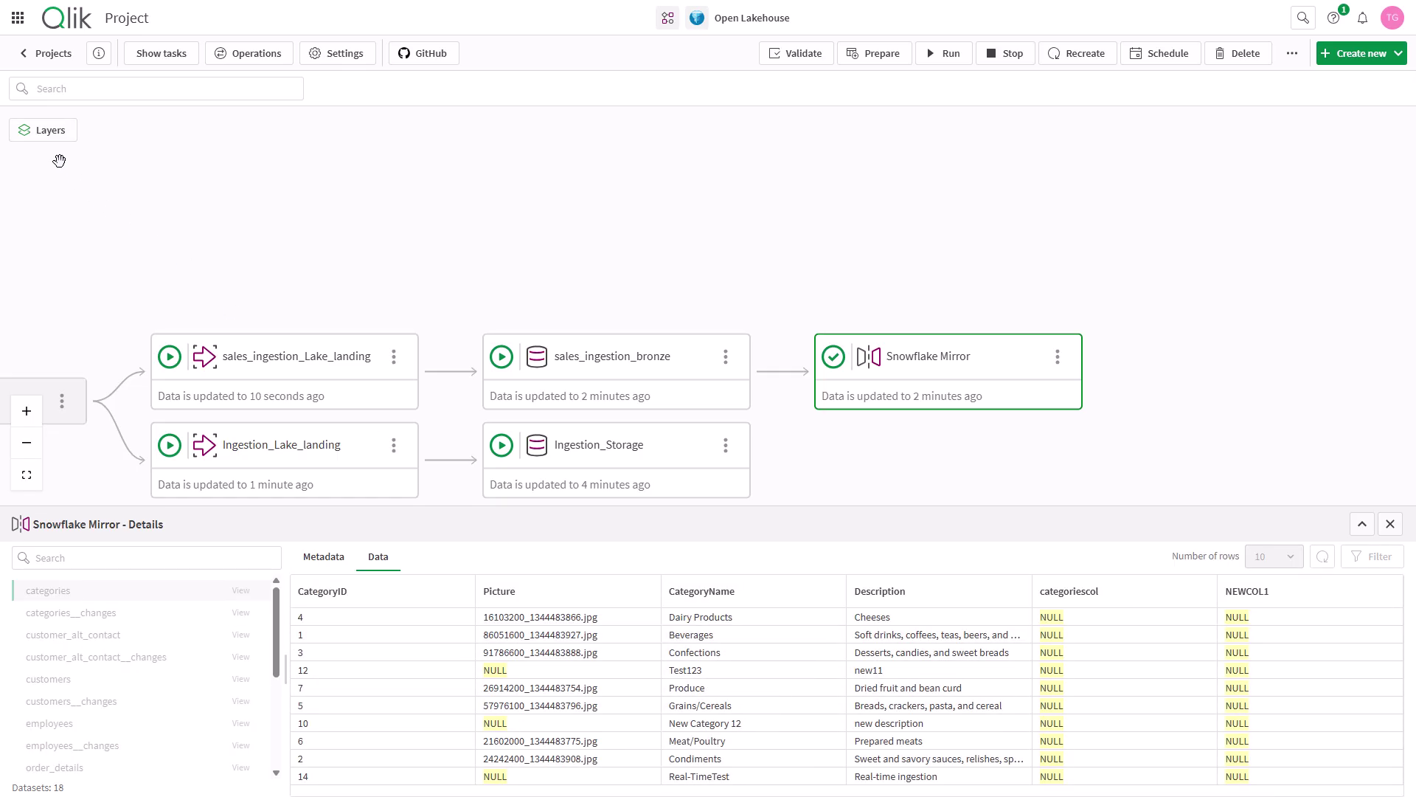
Turn on the Cross-project output layer and open the Prepare Sales Data node's options
click(55, 136)
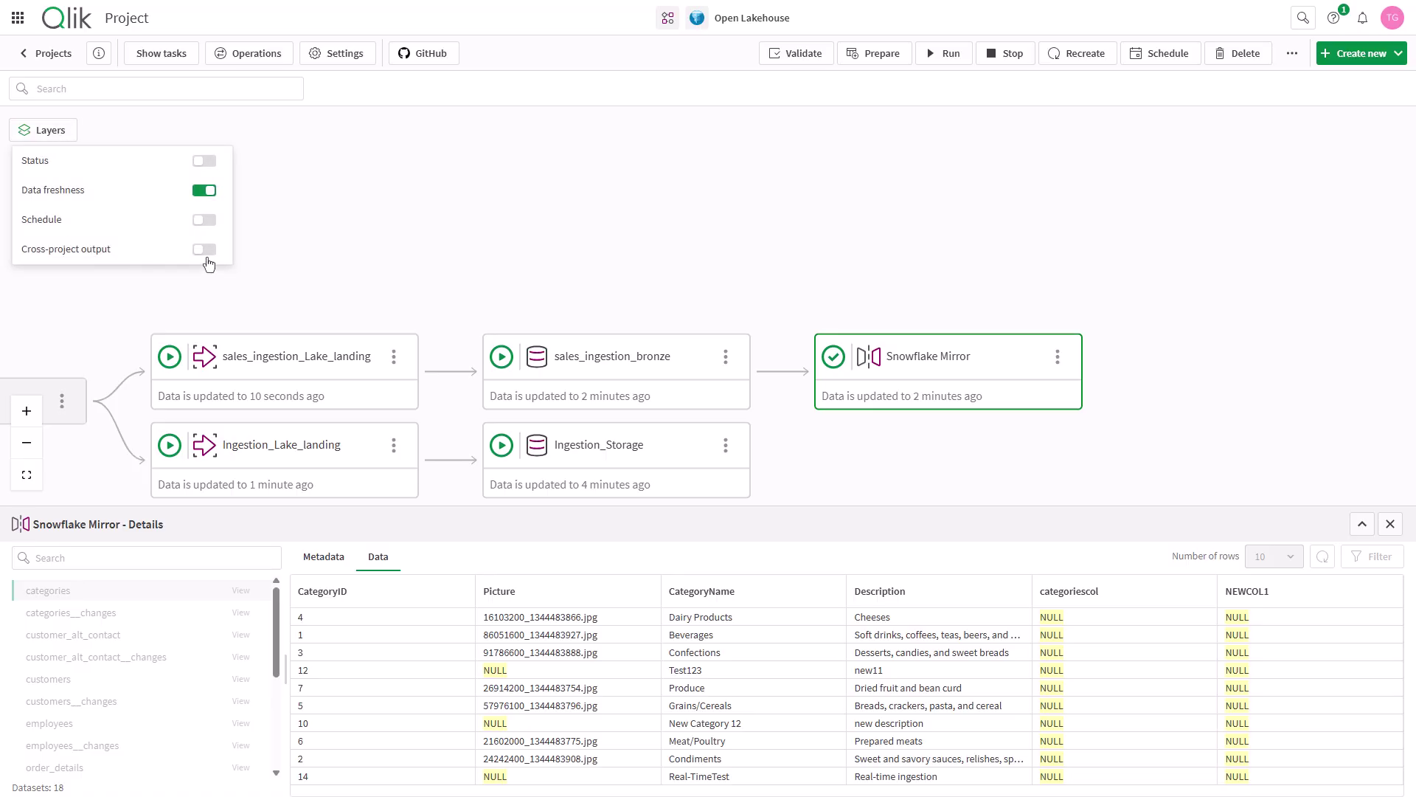
click(205, 250)
drag(832, 301, 528, 253)
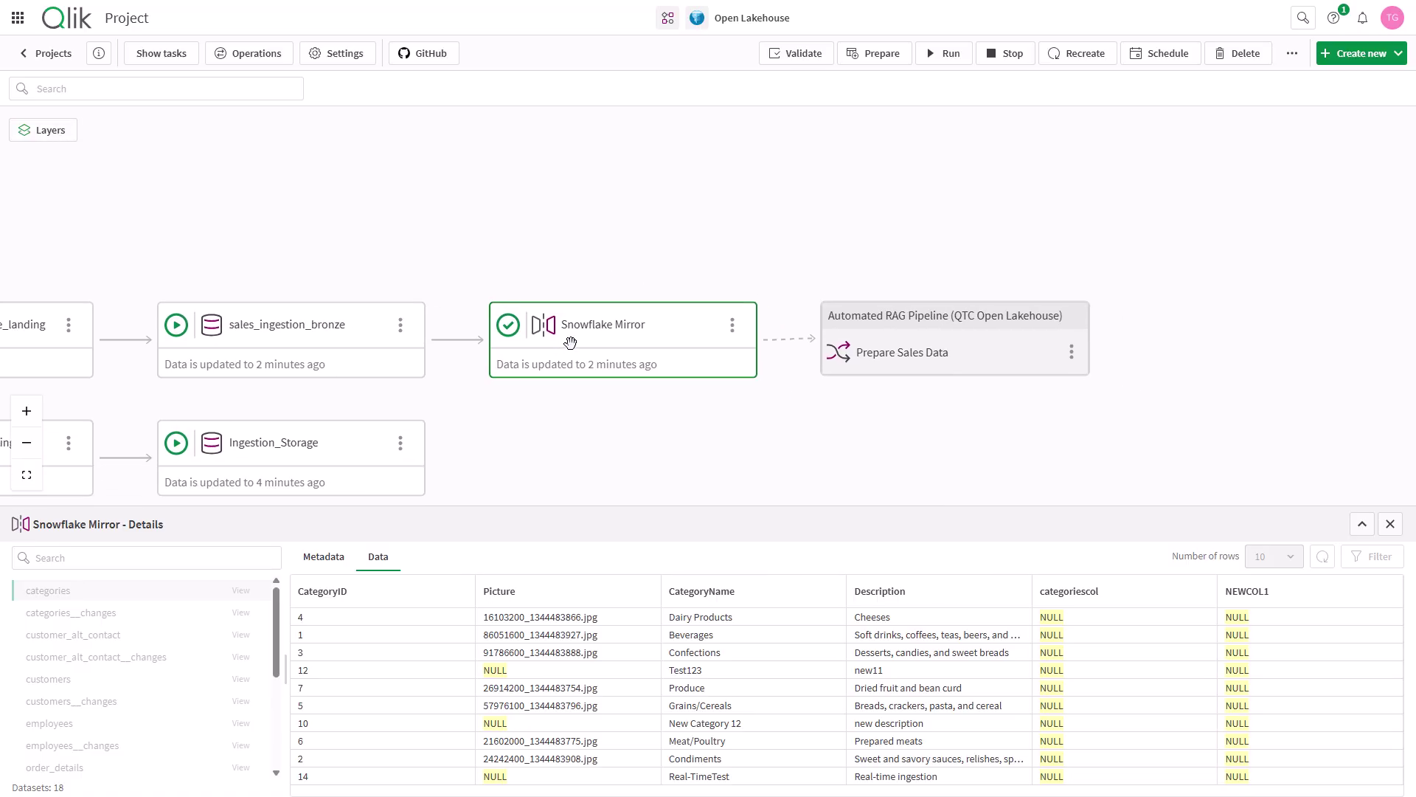
click(1071, 354)
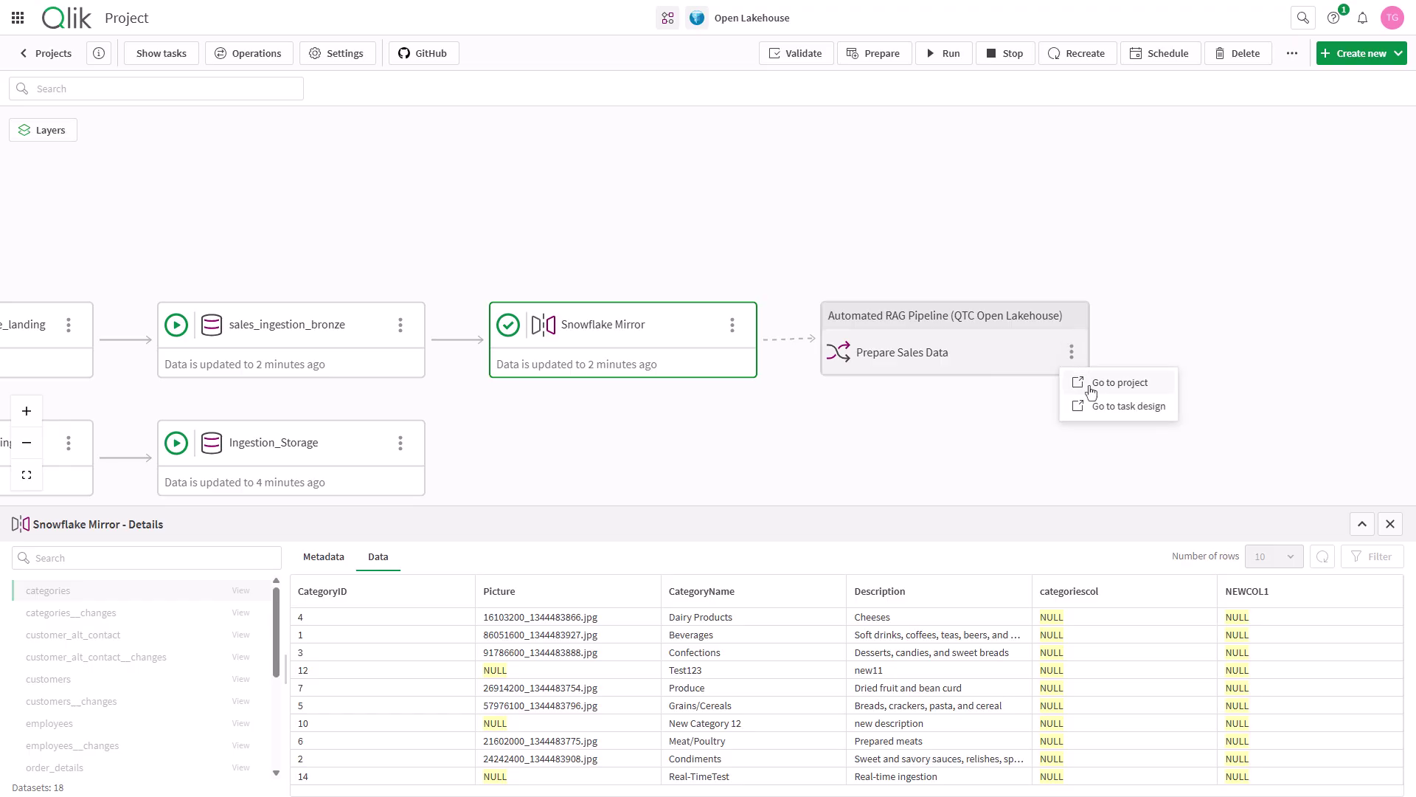
Open the Automated RAG Pipeline's Prepare Sales Data task in Design view
click(1090, 384)
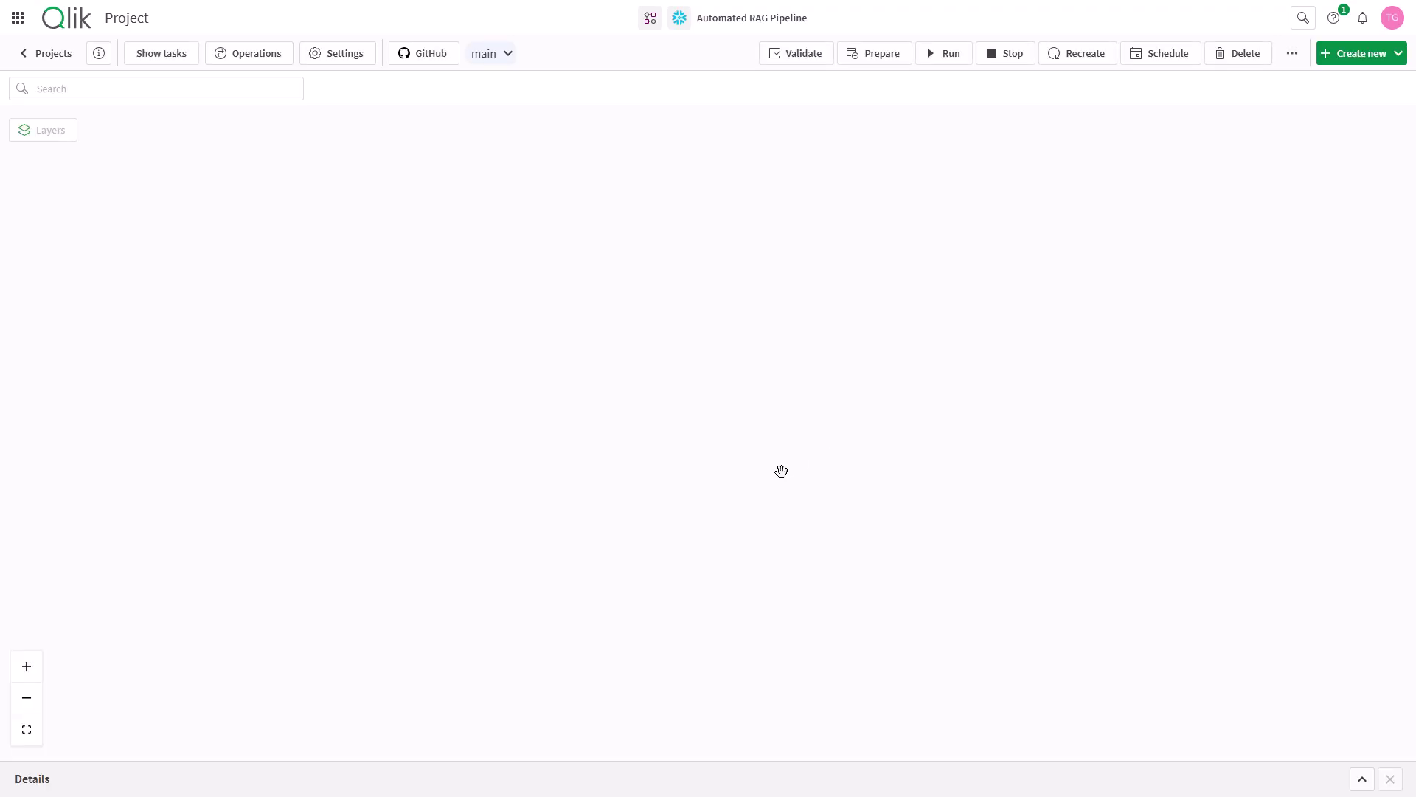
double_click(650, 374)
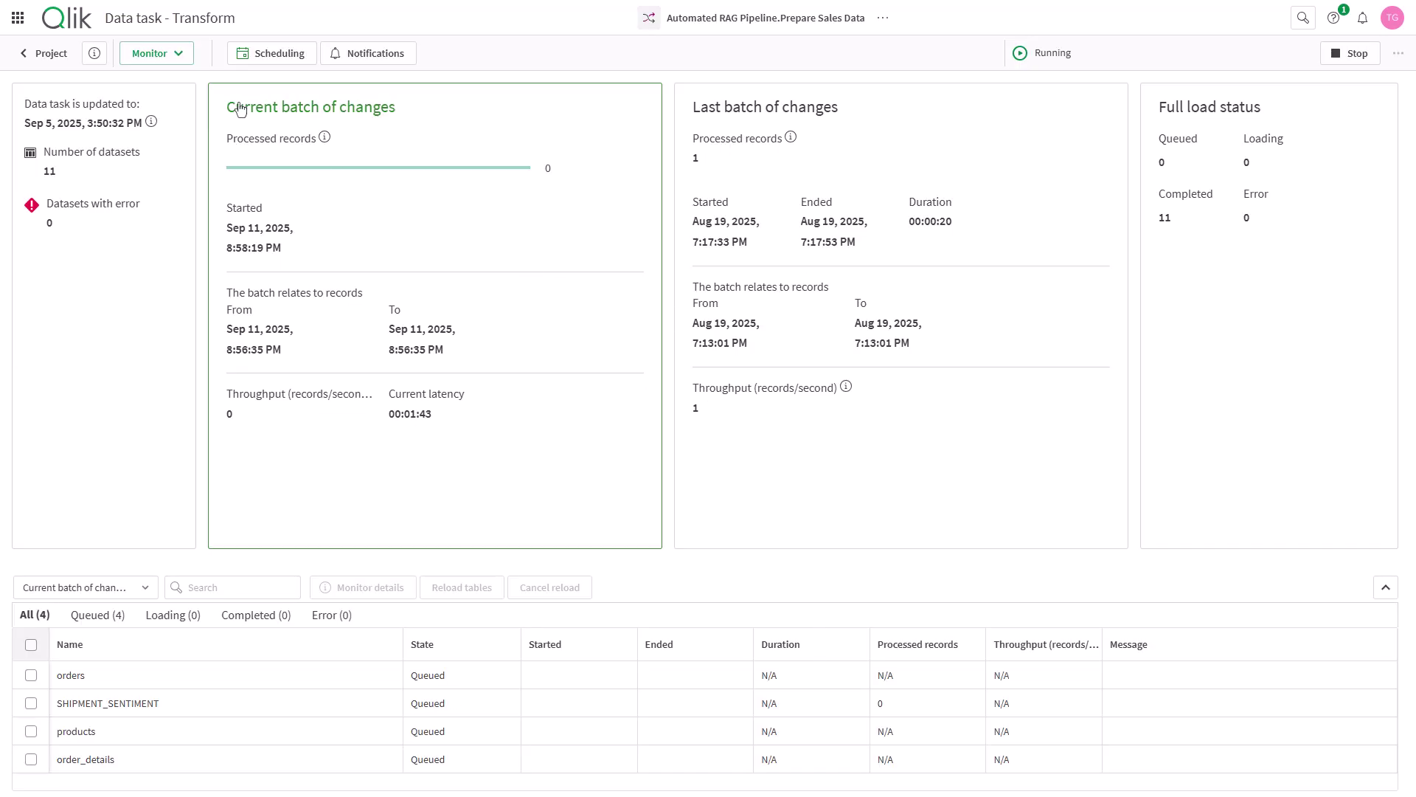
click(177, 59)
click(165, 85)
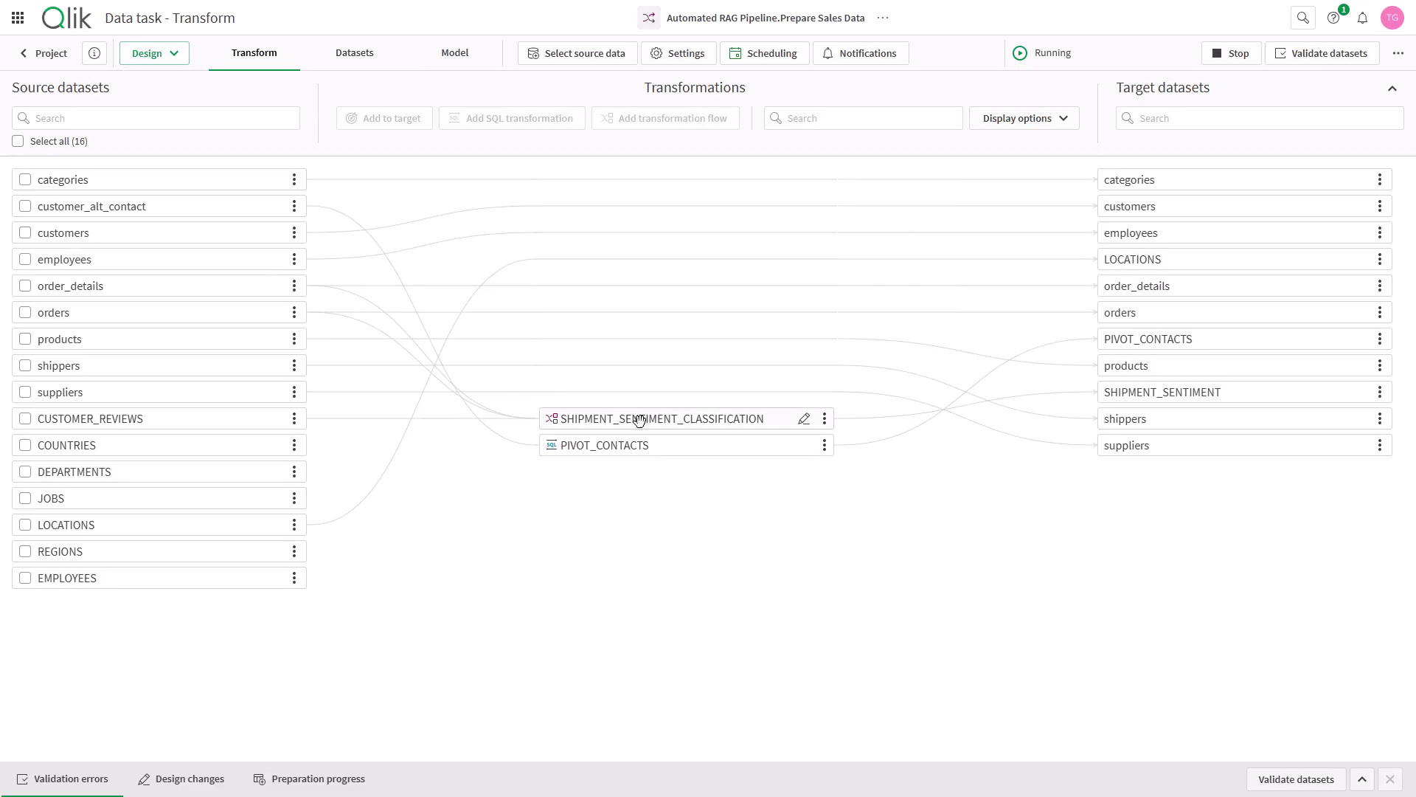
Inspect the AI Sentiment step and its AI functions in SHIPMENT_SENTIMENT_CLASSIFICATION, then close the flow
click(804, 418)
scroll(755, 467, up, 2)
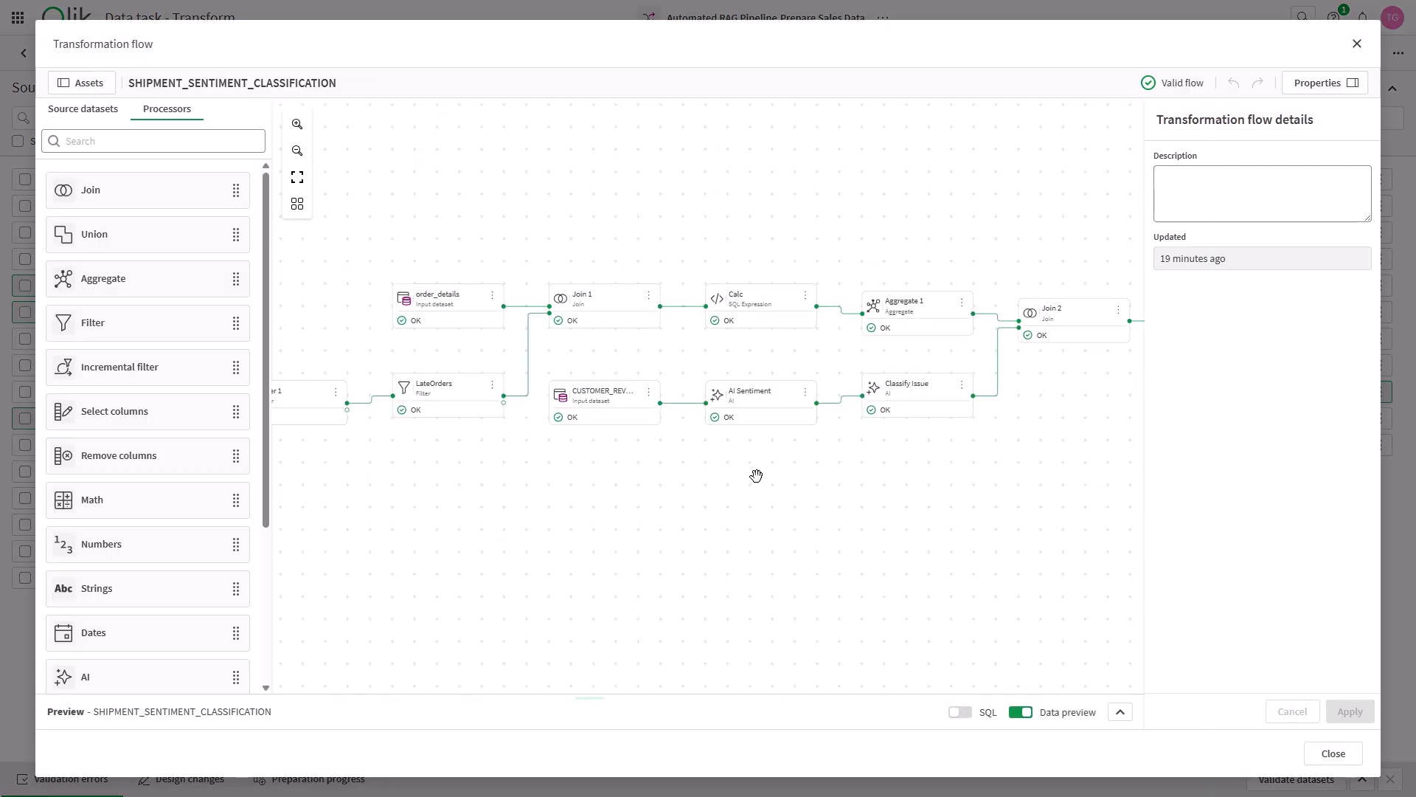
scroll(807, 477, up, 2)
scroll(739, 494, right, 3)
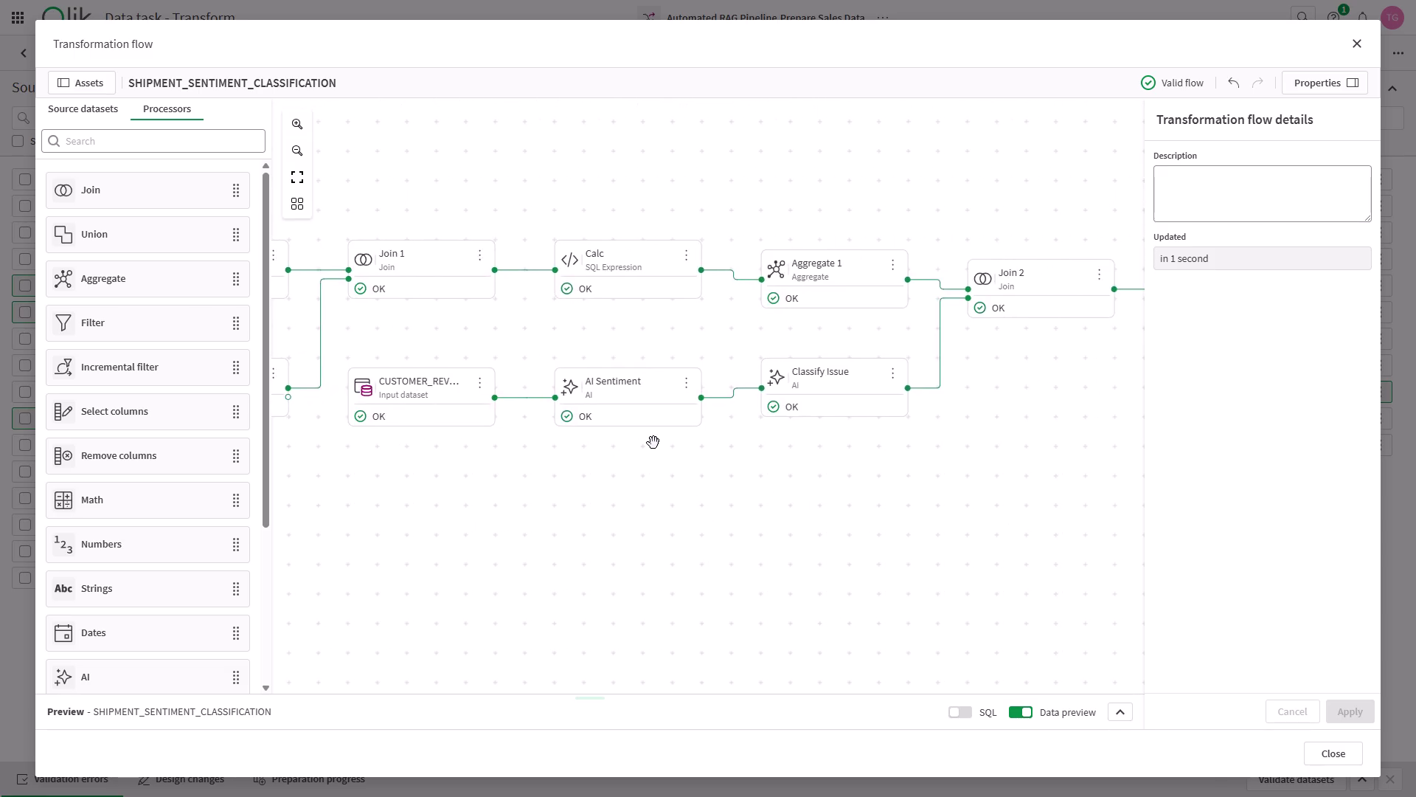
click(640, 398)
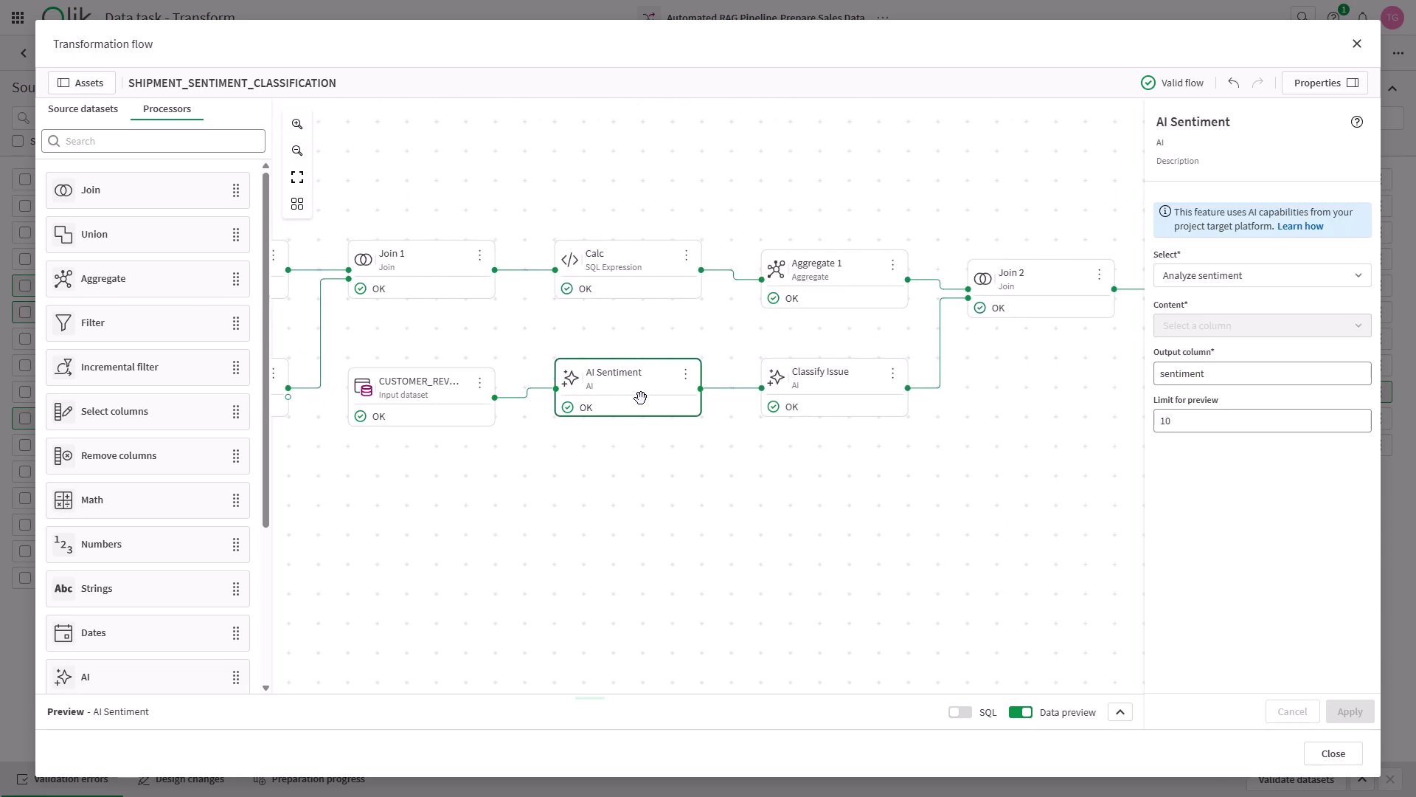
click(1305, 278)
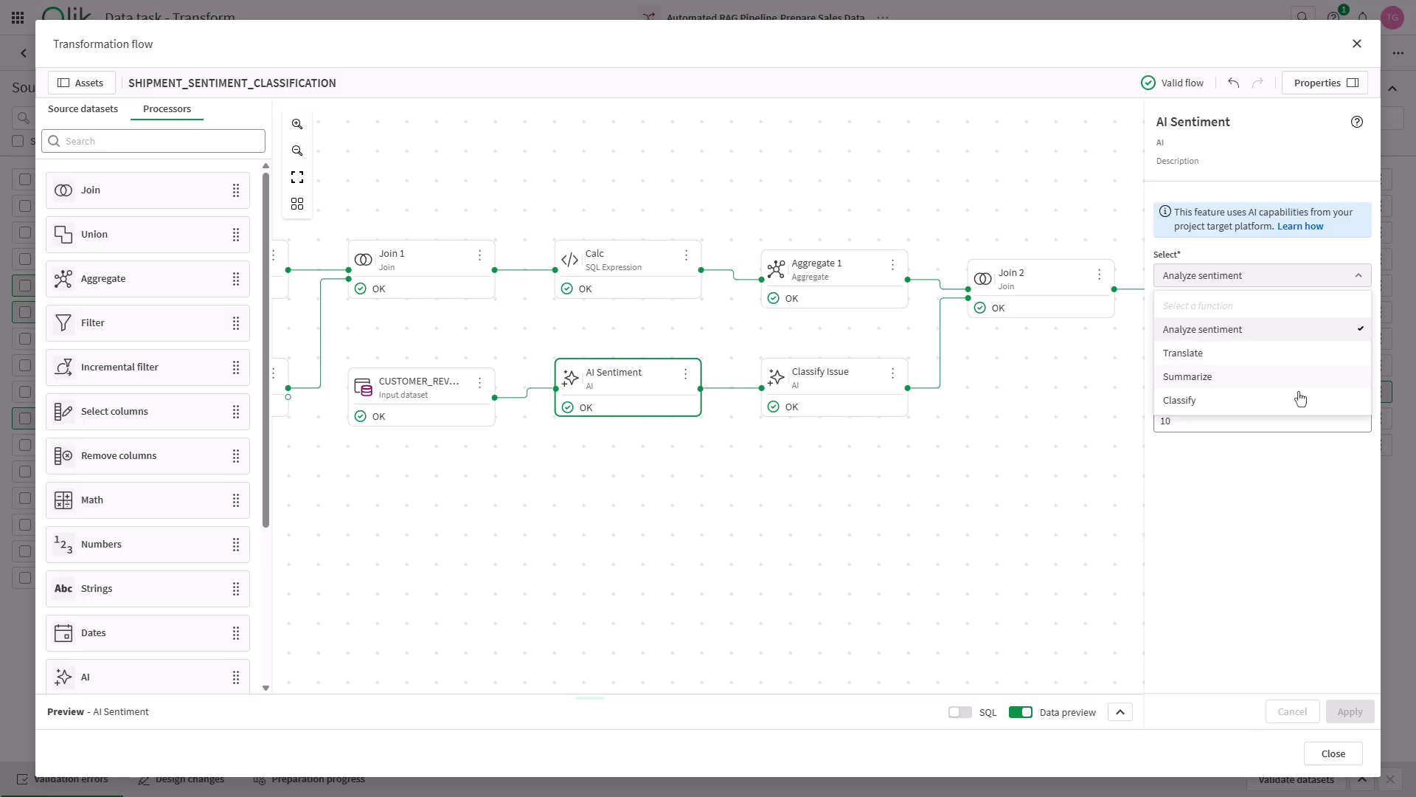
click(1326, 755)
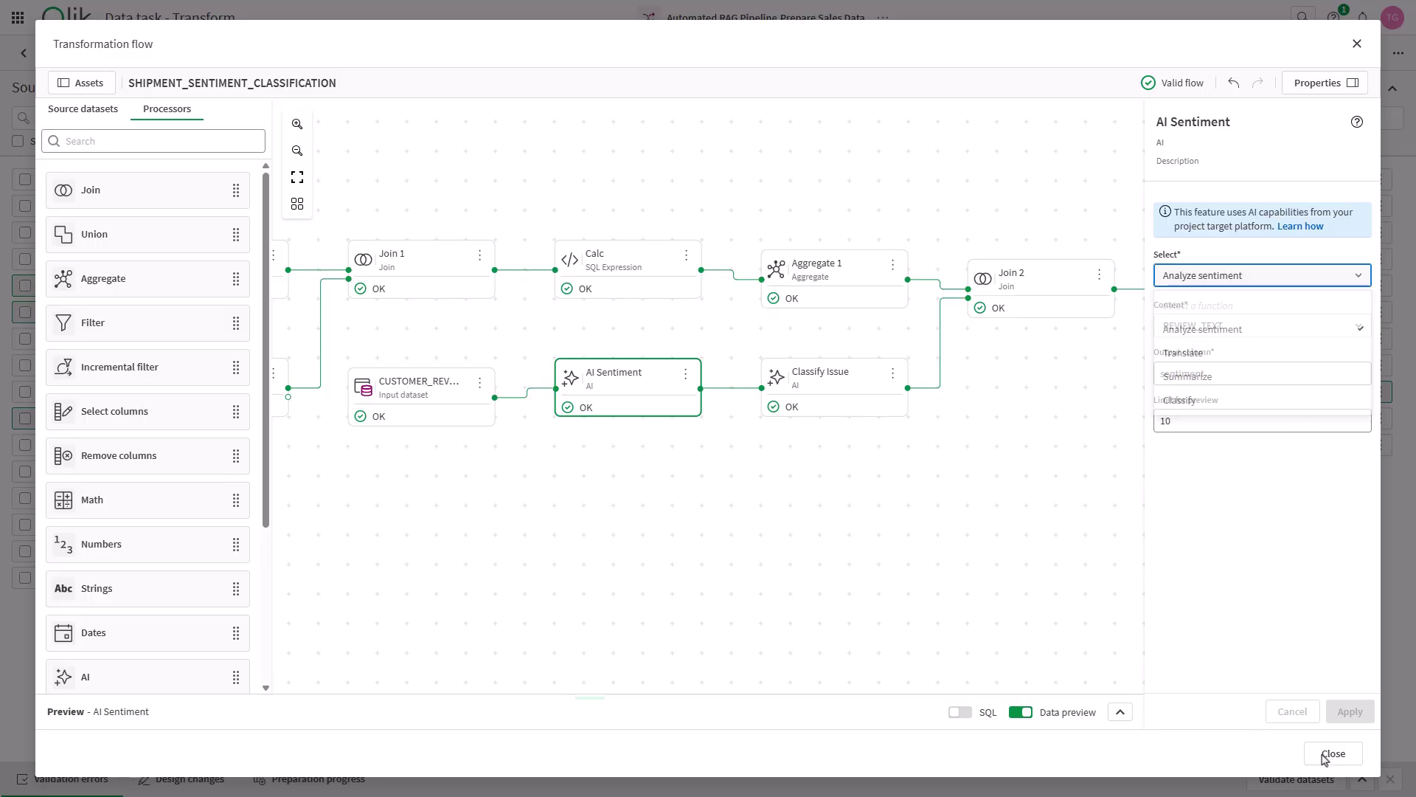
click(1328, 754)
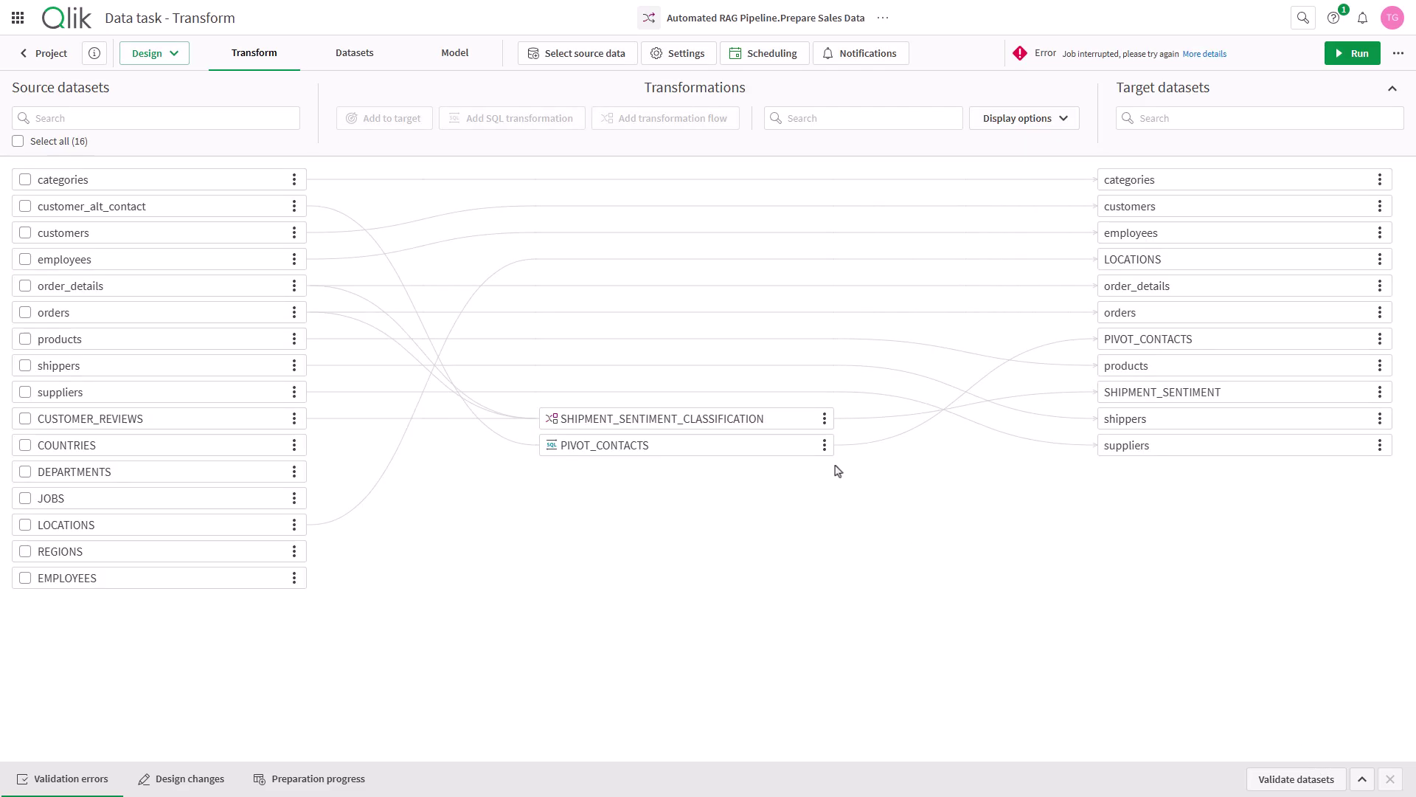
Go to the Catalog under Analytics from the Qlik app launcher
click(18, 21)
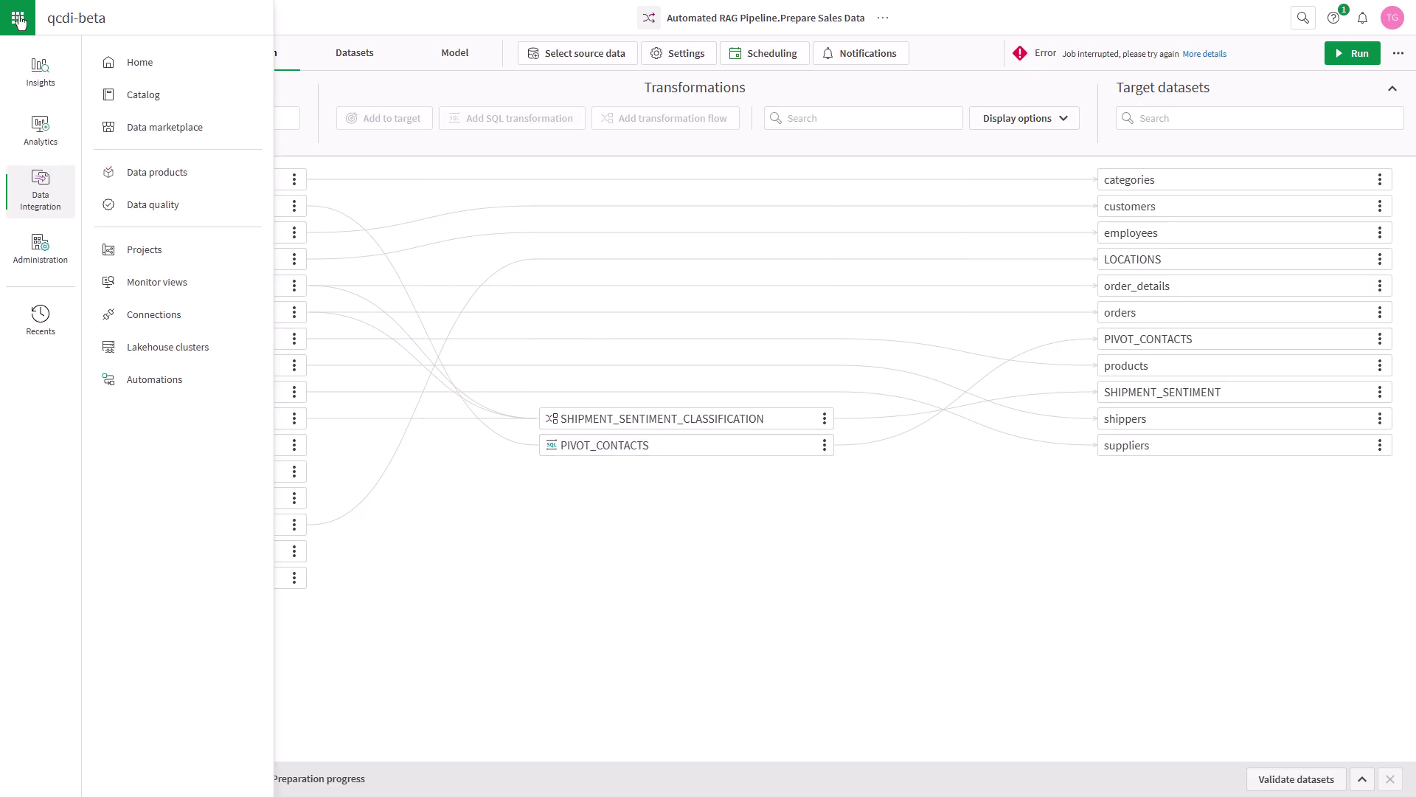
mouse_move(29, 124)
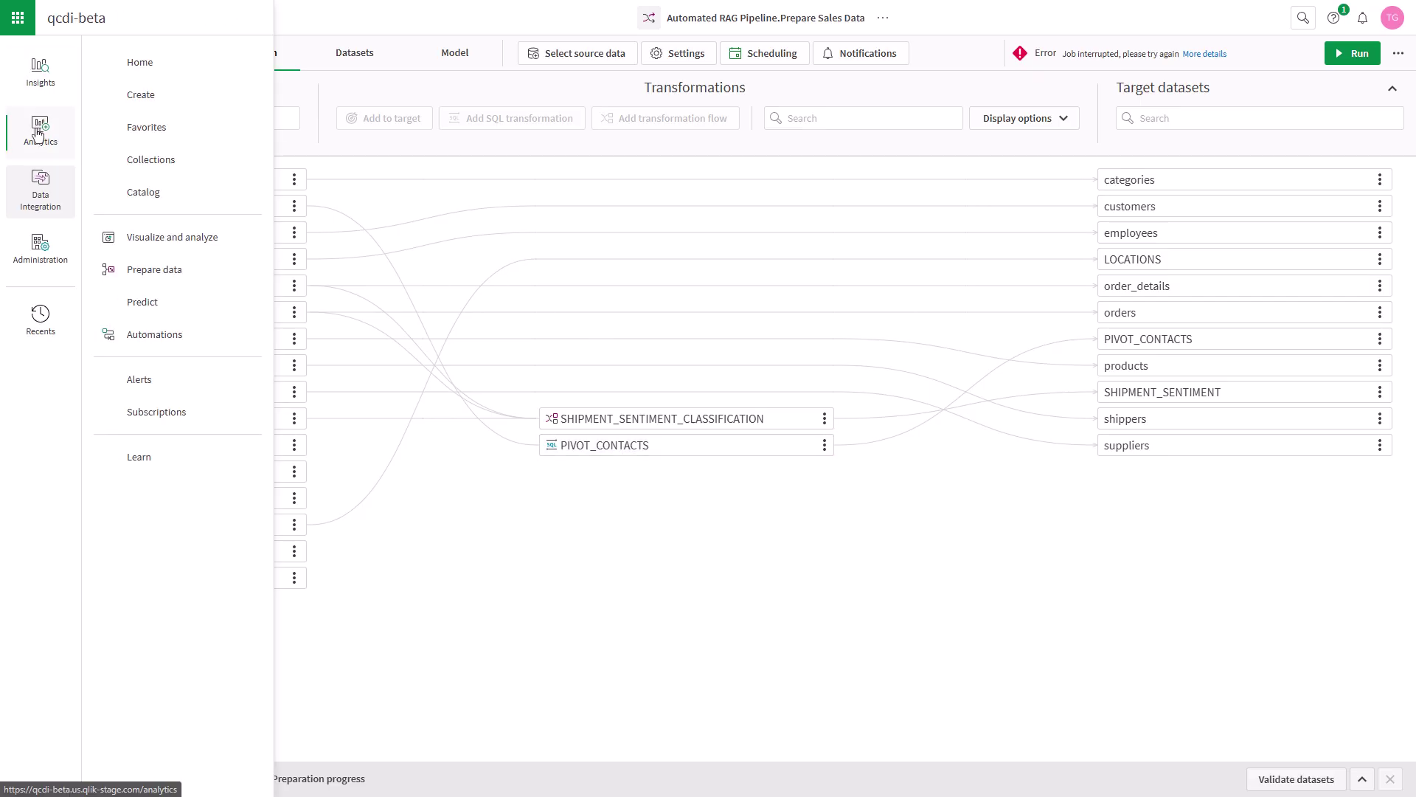
click(132, 192)
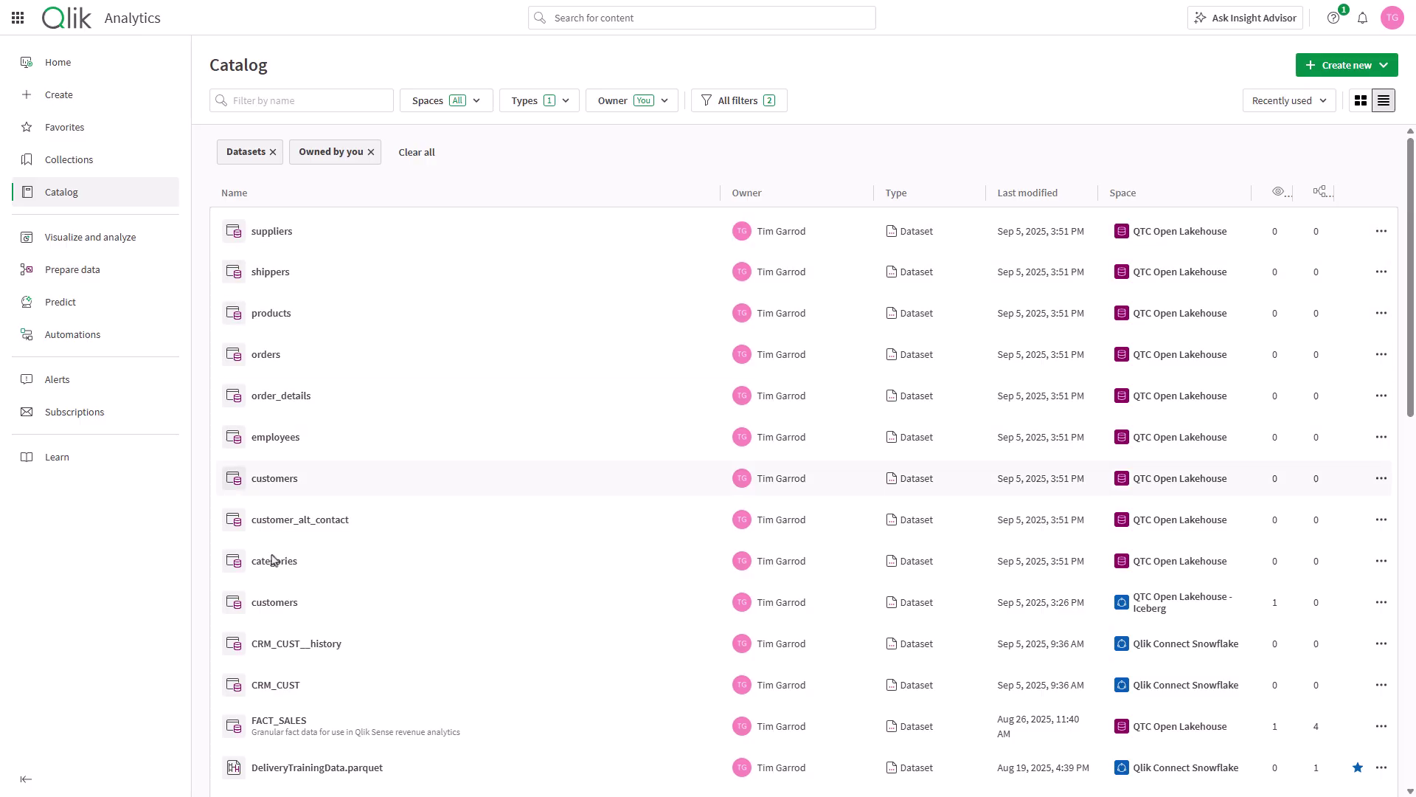
Open the Iceberg customers dataset and review its 71.8% Trust Score and 85% validity
click(256, 609)
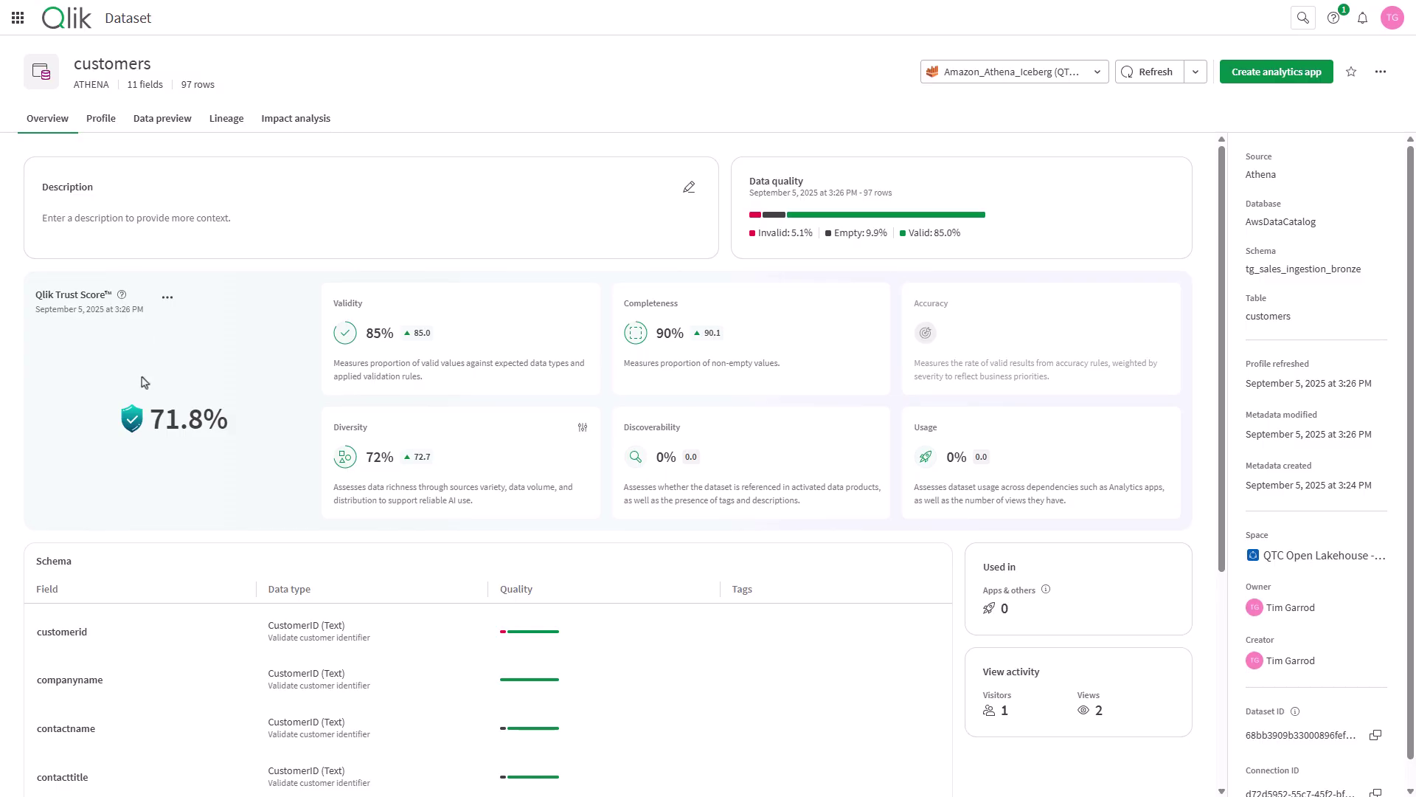
scroll(145, 382, down, 1)
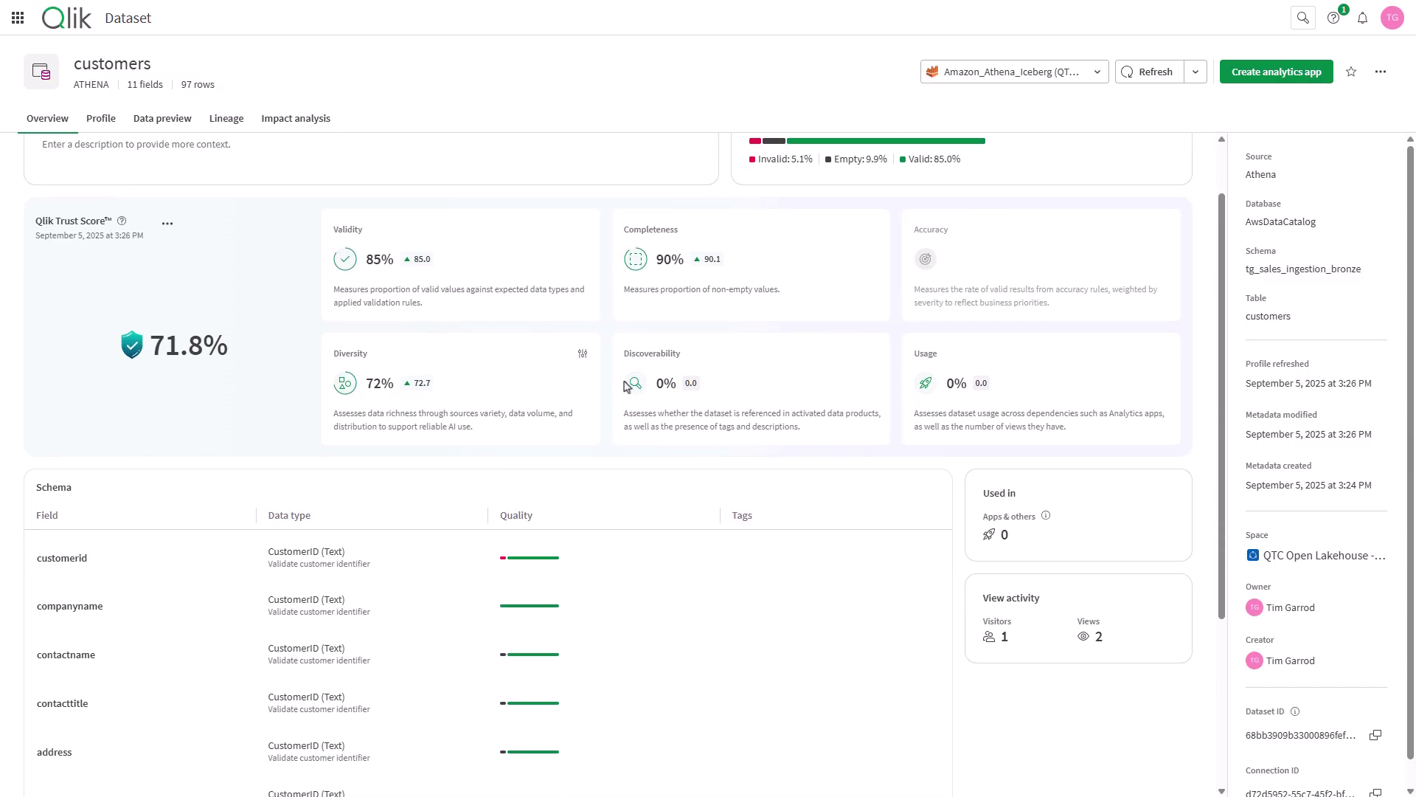
scroll(626, 386, up, 1)
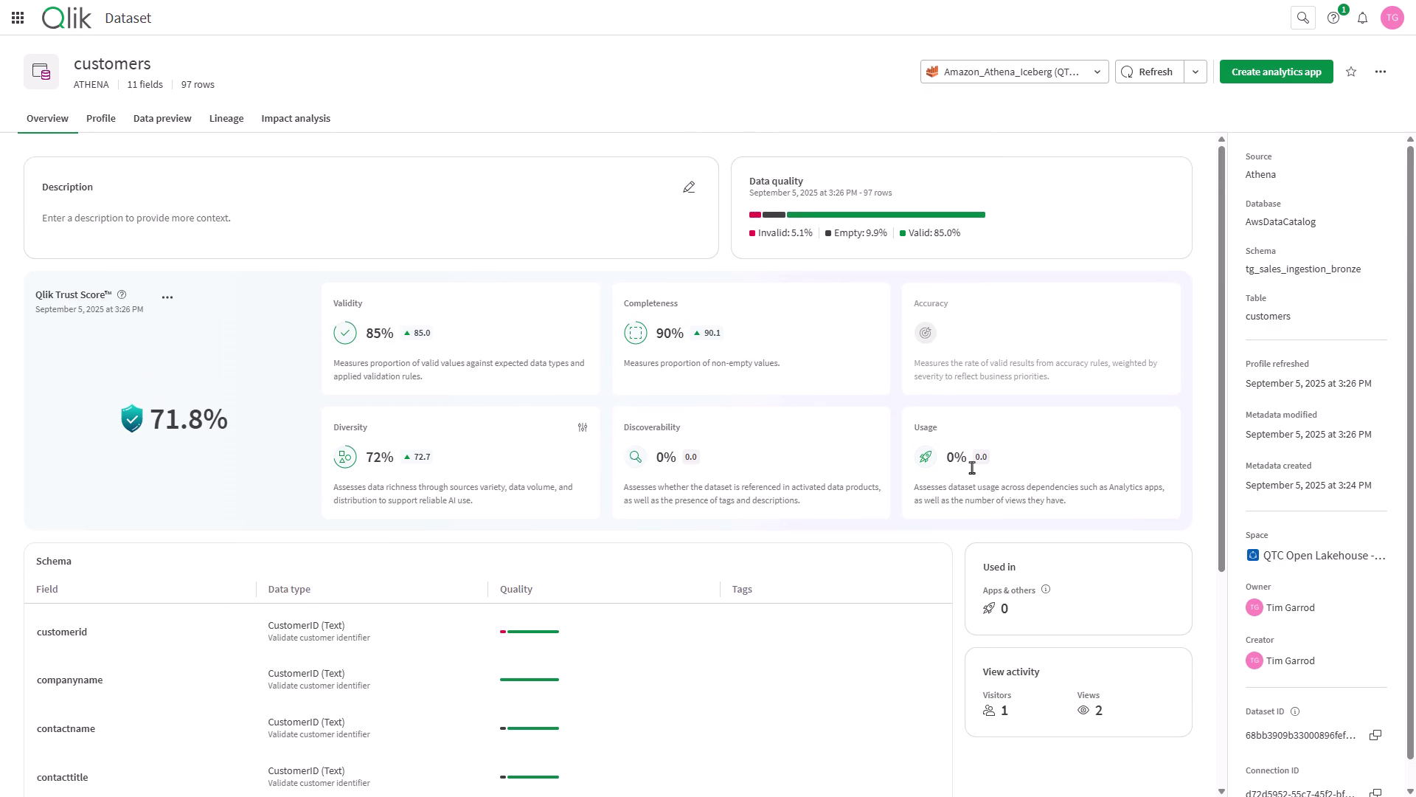